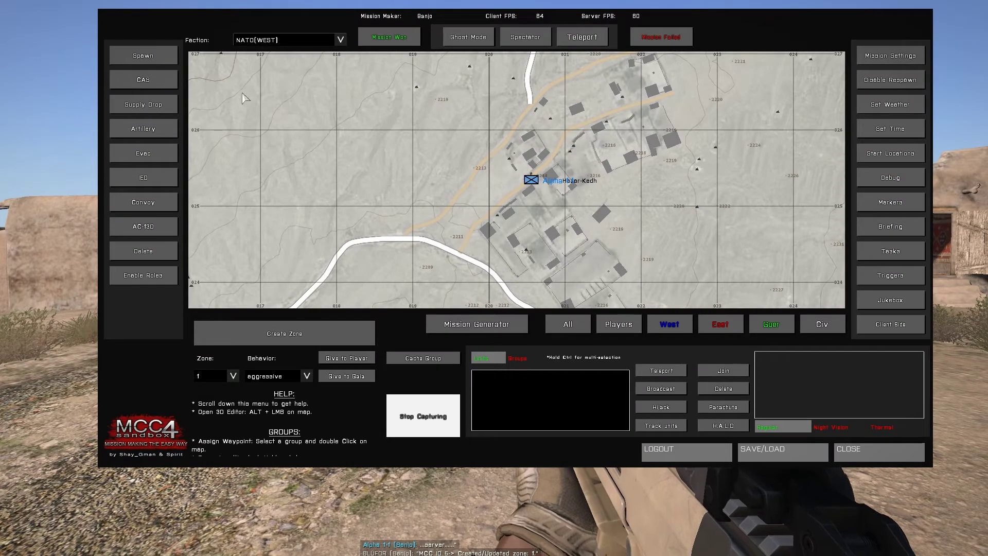
Step: Create a zone covering most of the village around the Alpha marker and set its behavior to Defensive
left_click(271, 345)
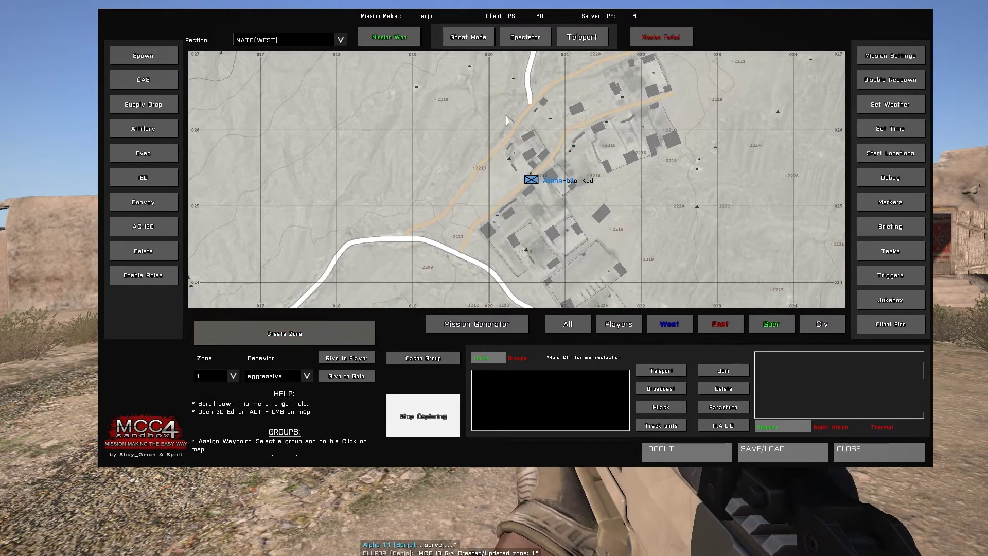
left_click_drag(498, 92, 621, 268)
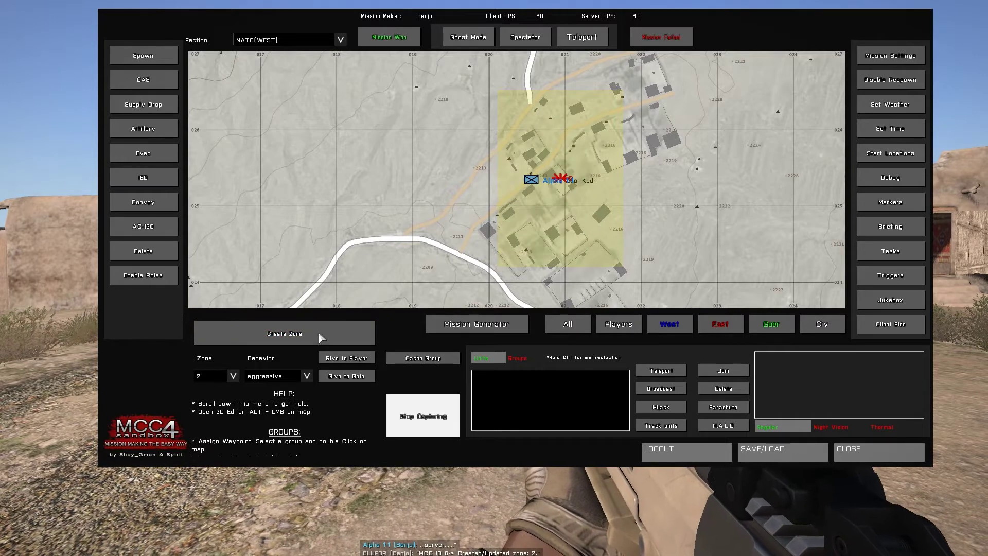
left_click(269, 377)
left_click(267, 395)
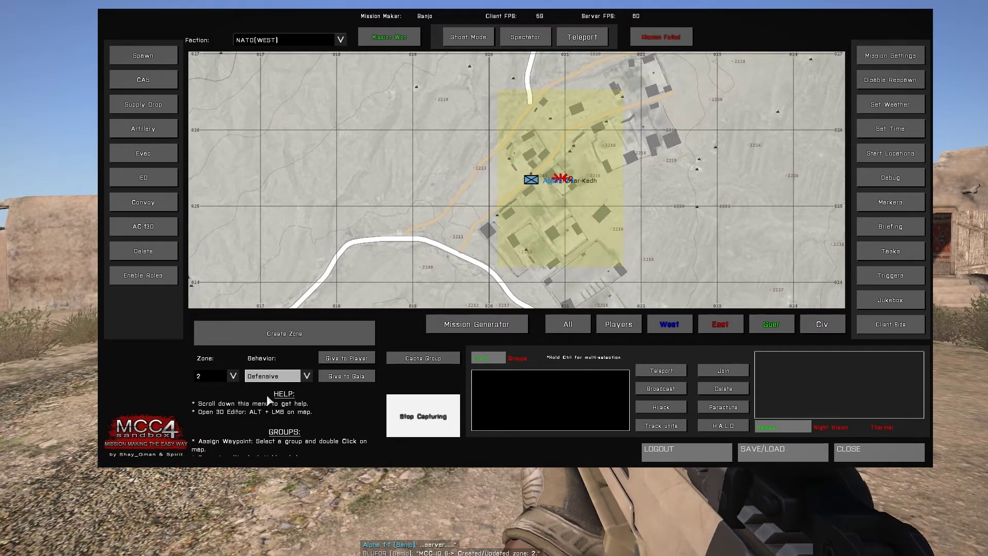
Step: Keep the faction at NATO(WEST) and set up a spawn of type Groups
left_click(249, 42)
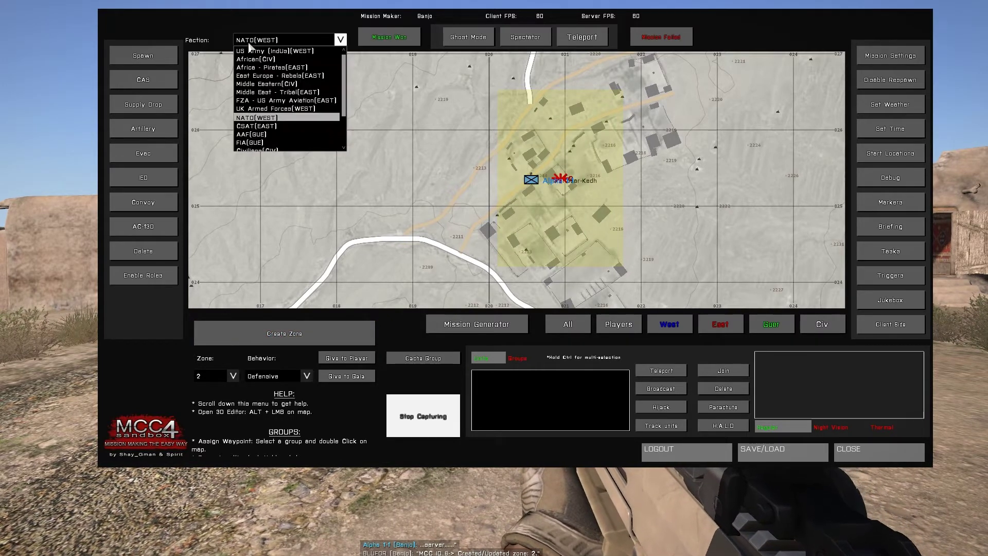
left_click(267, 120)
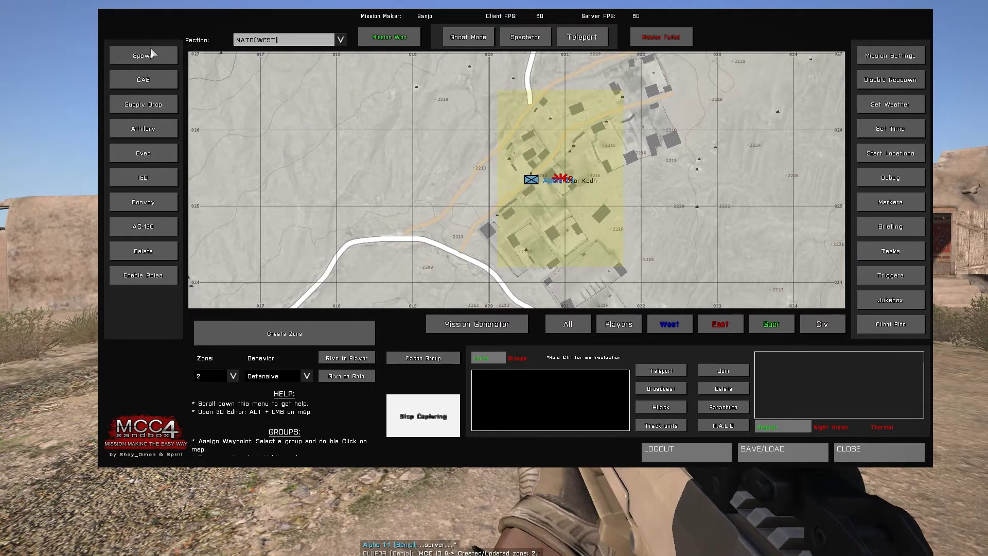
left_click(137, 55)
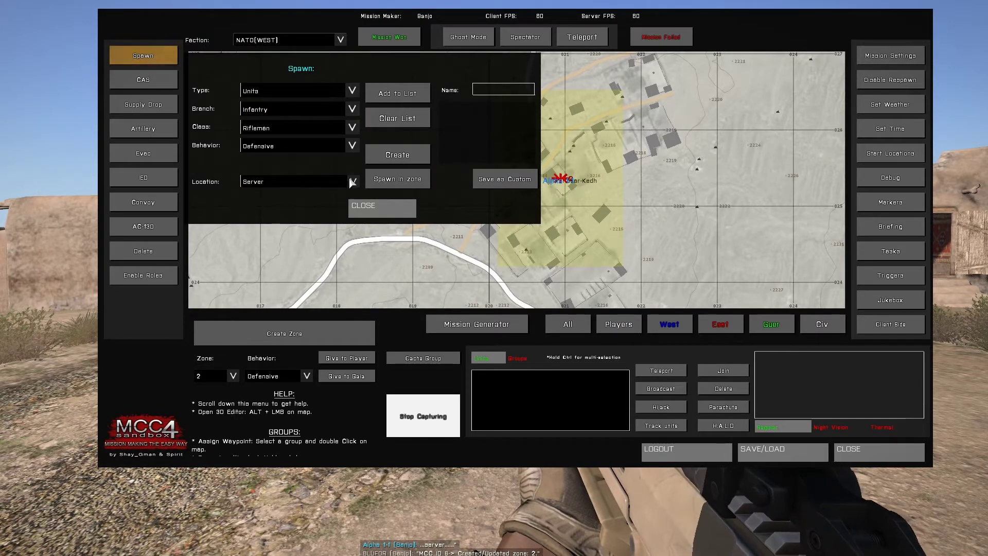
left_click(281, 92)
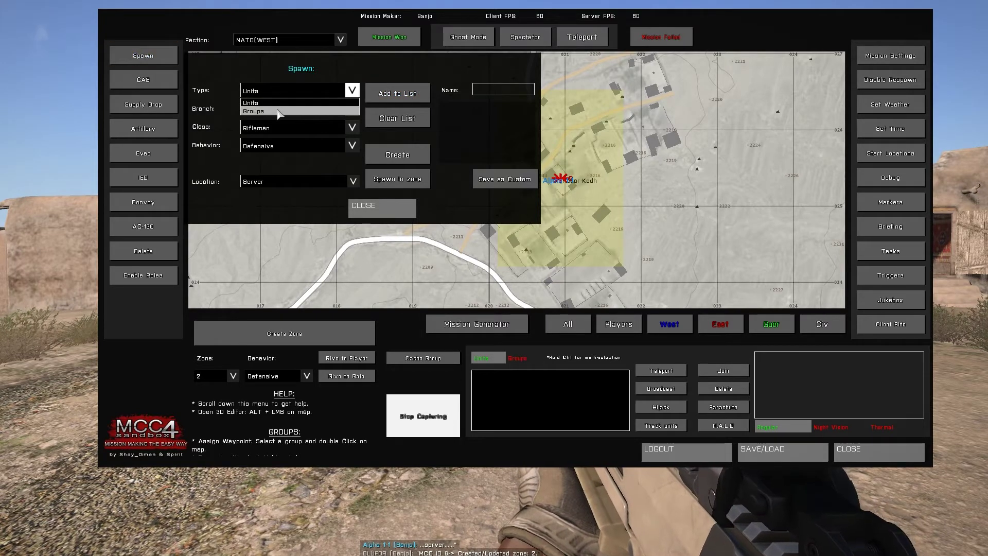
left_click(279, 112)
left_click(277, 109)
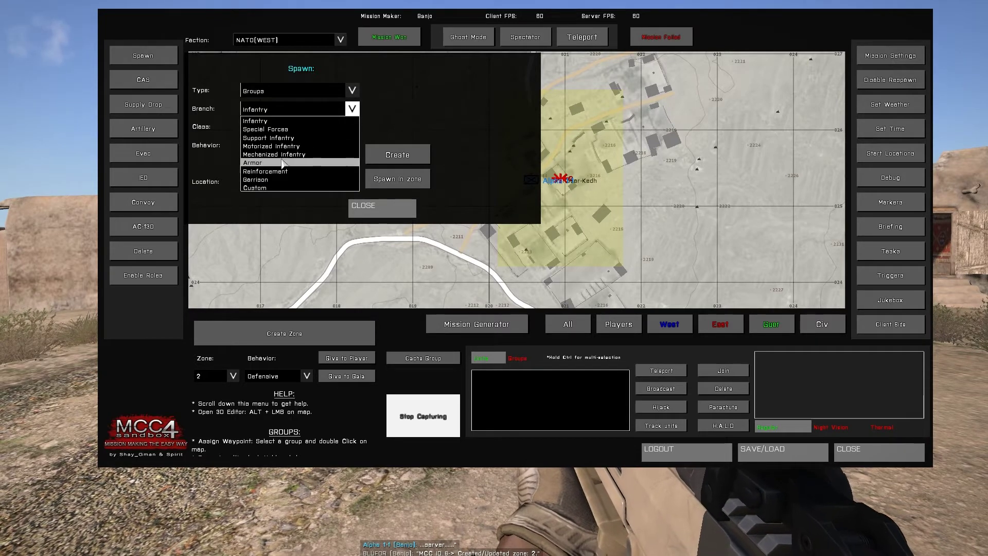
left_click(271, 137)
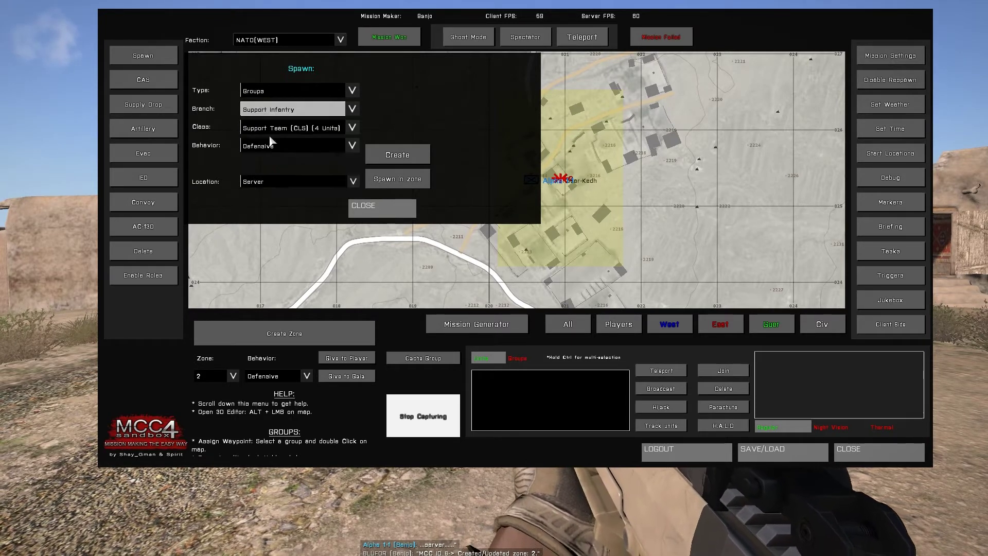
left_click(273, 133)
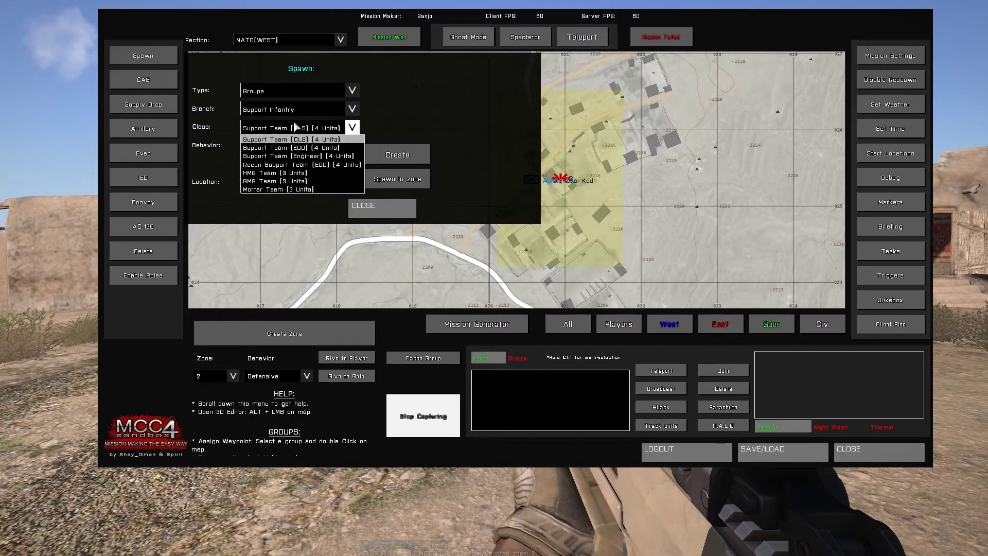
Step: Spawn an Infantry Fire Team (4 Units) with BIS Patrol behavior inside the zone, just southeast of its center
left_click(282, 111)
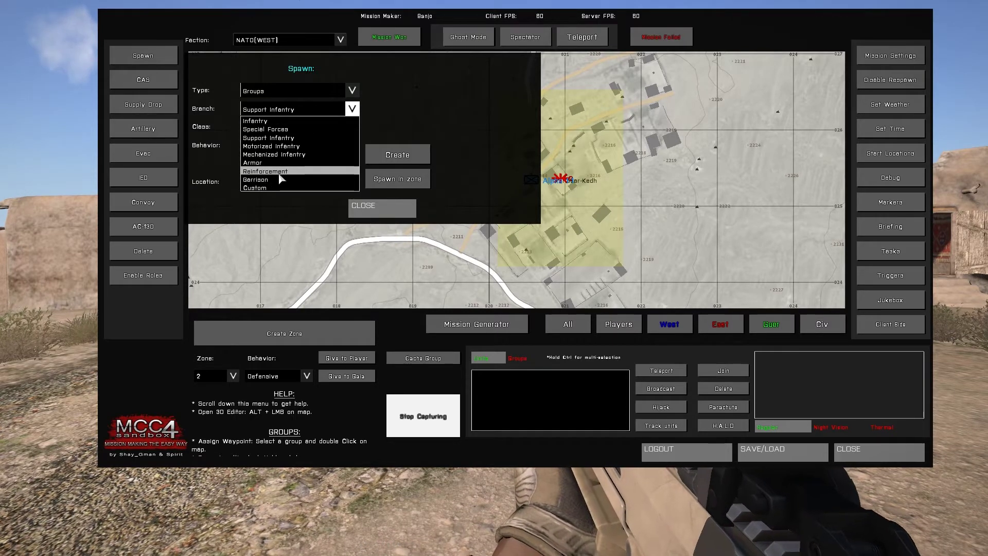
left_click(278, 121)
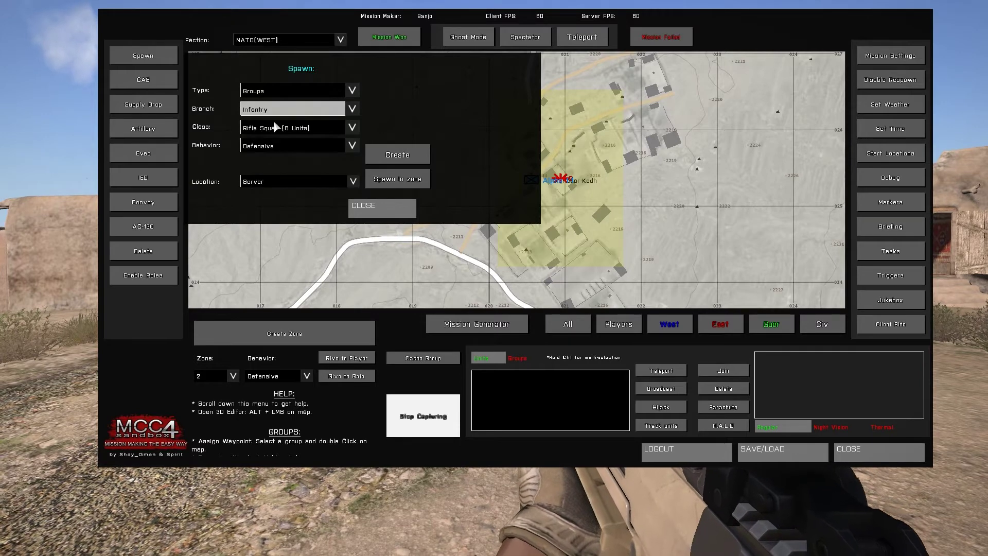
left_click(282, 129)
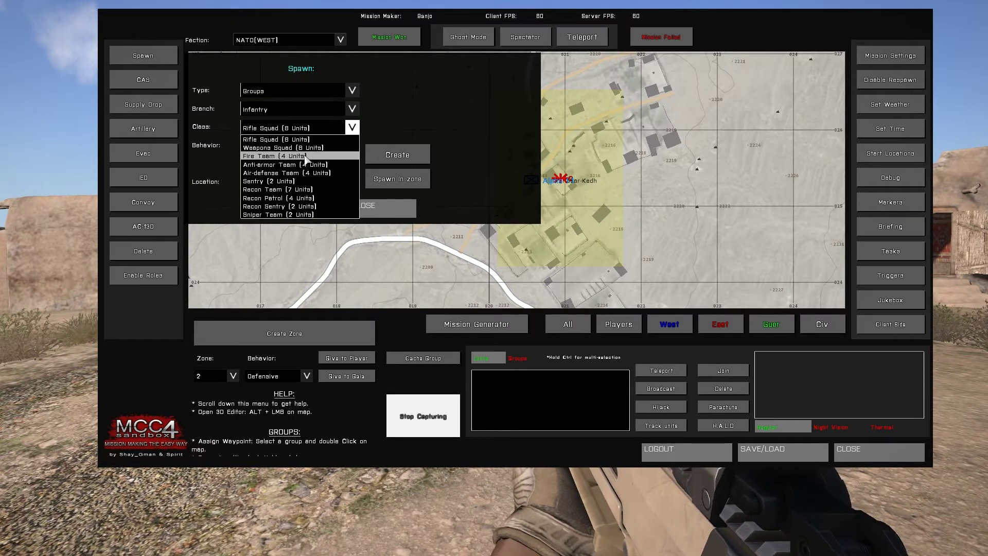
left_click(297, 155)
left_click(285, 144)
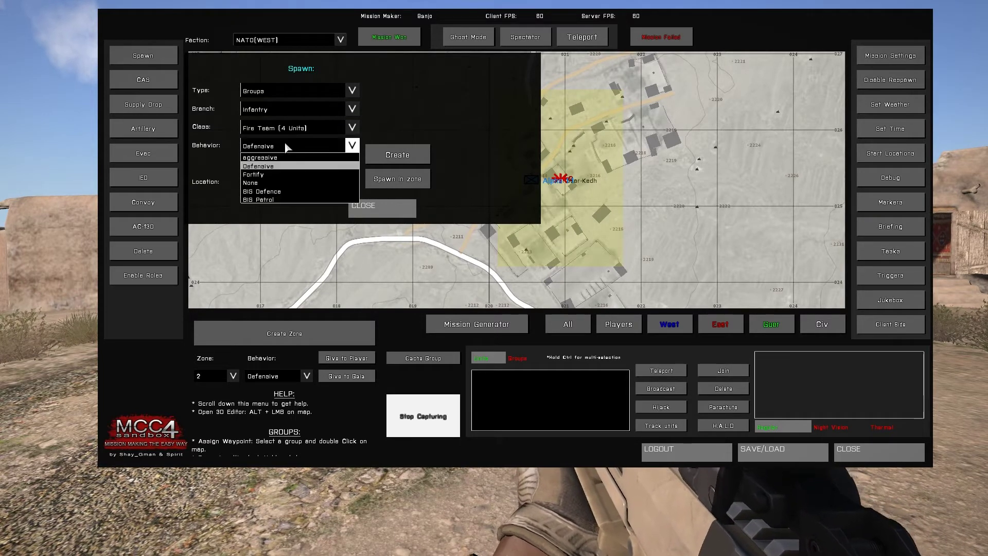
left_click(281, 199)
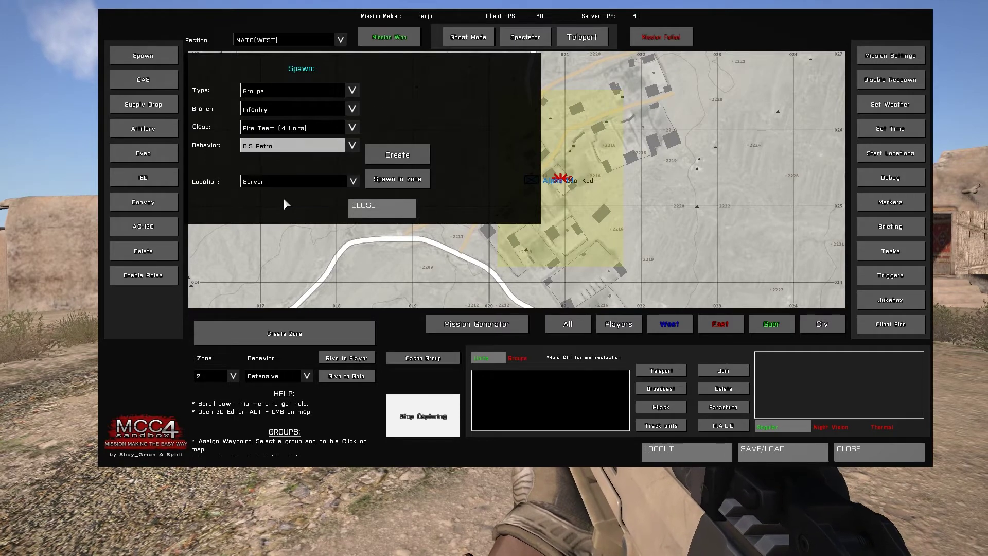
left_click(405, 159)
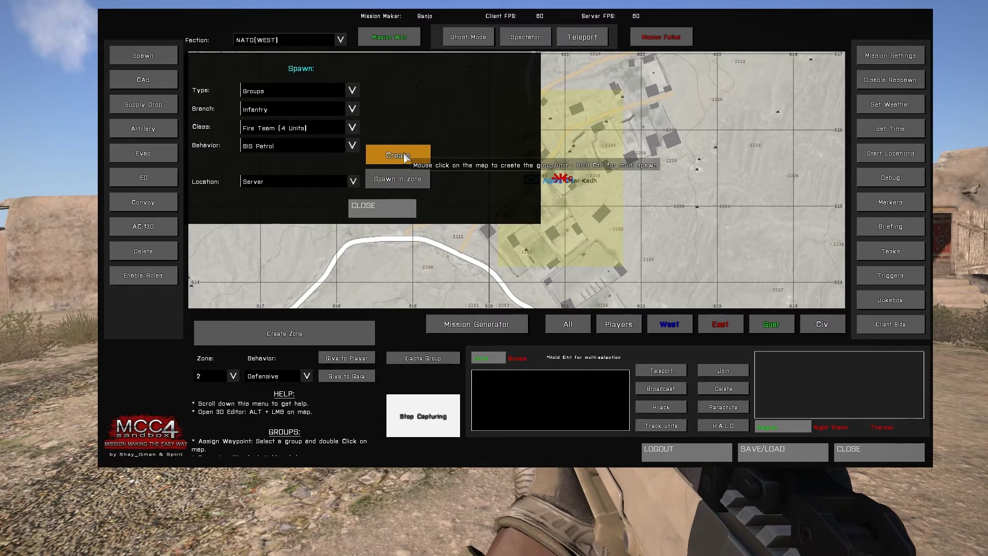
left_click(585, 206)
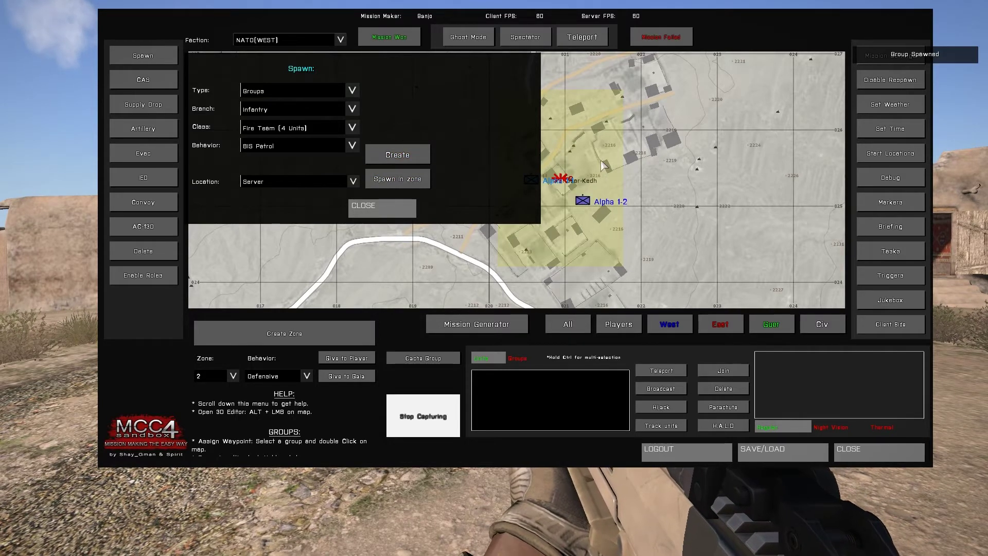
Step: Set the spawn type to Units, the branch to Vehicles and the class to HEMTT Transport
left_click_drag(601, 160, 690, 178)
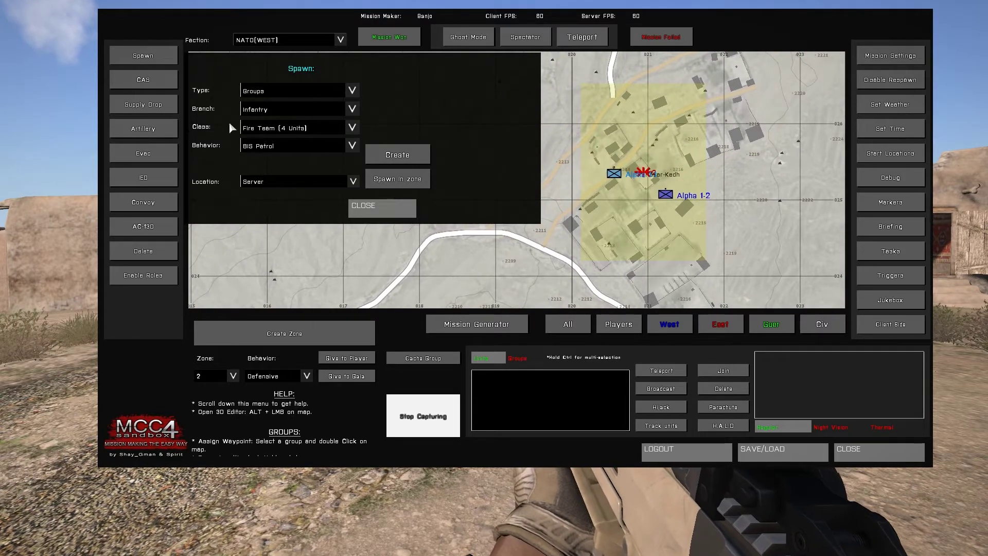
left_click(265, 92)
left_click(267, 101)
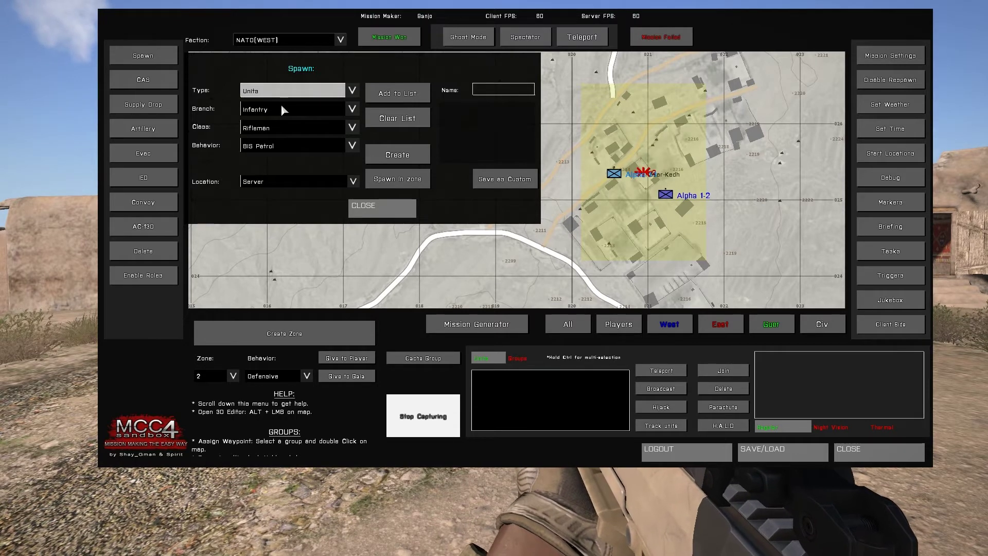
left_click(282, 108)
left_click(275, 126)
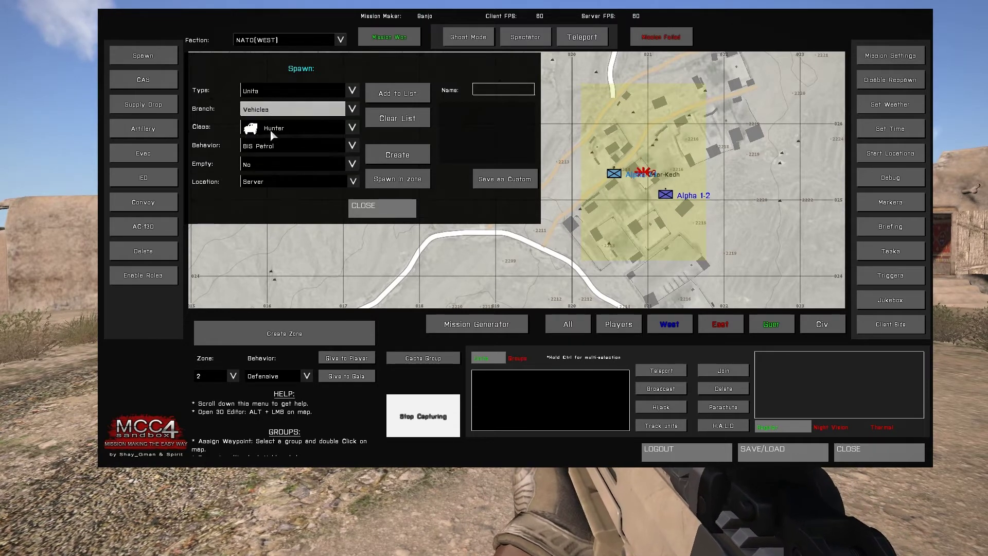
left_click(282, 129)
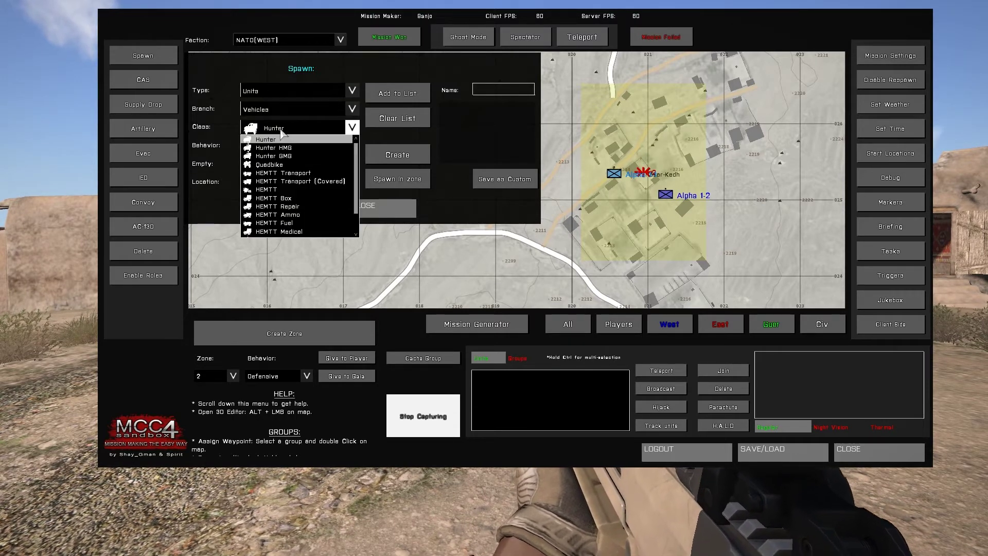
left_click(299, 175)
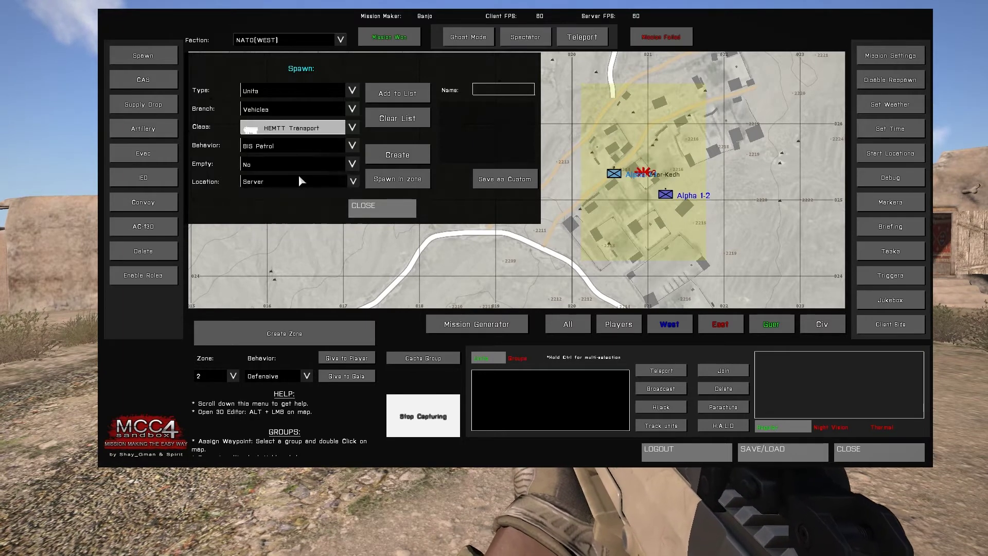
Step: Name the custom group "Custom Group 1" and add the HEMTT Transport to its unit list
left_click(485, 88)
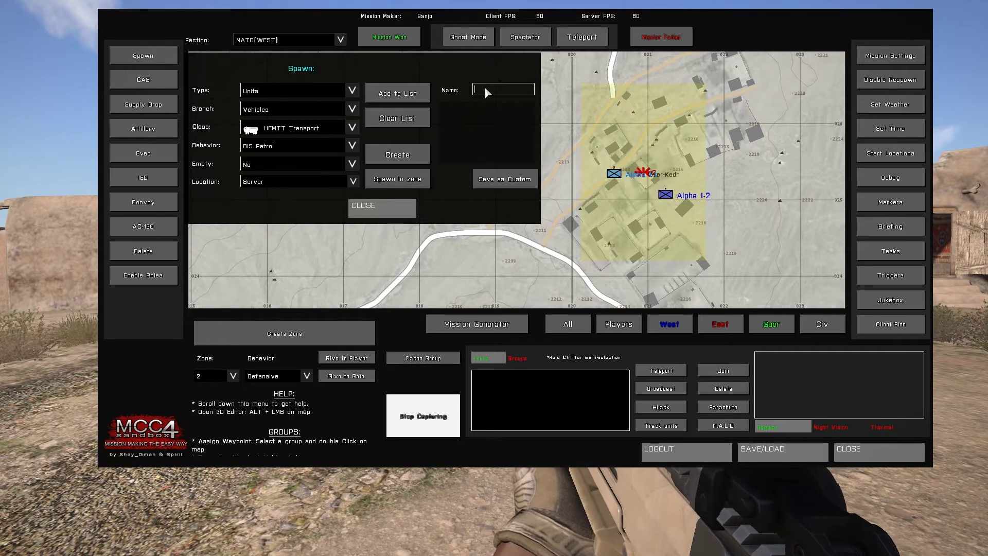
type("Custom G")
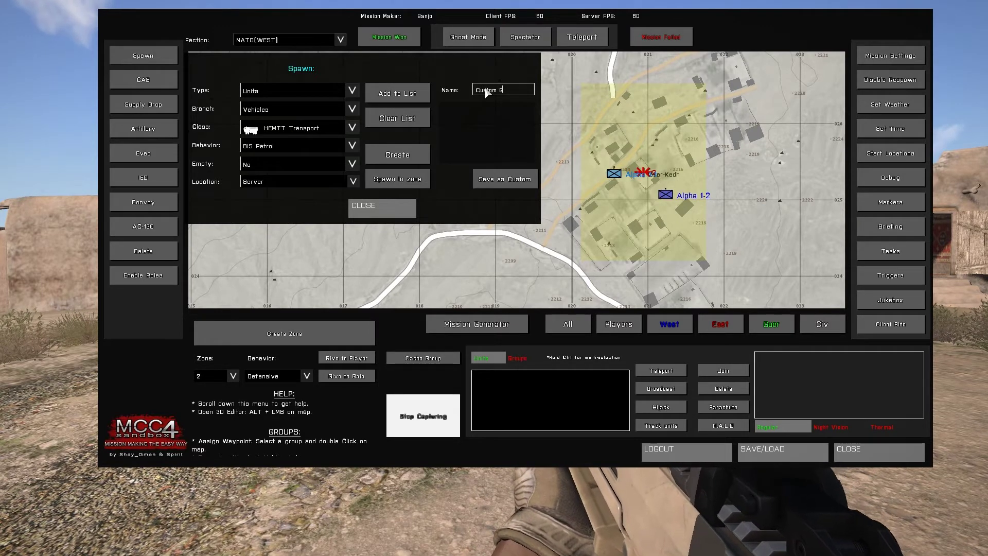
type("roup 1")
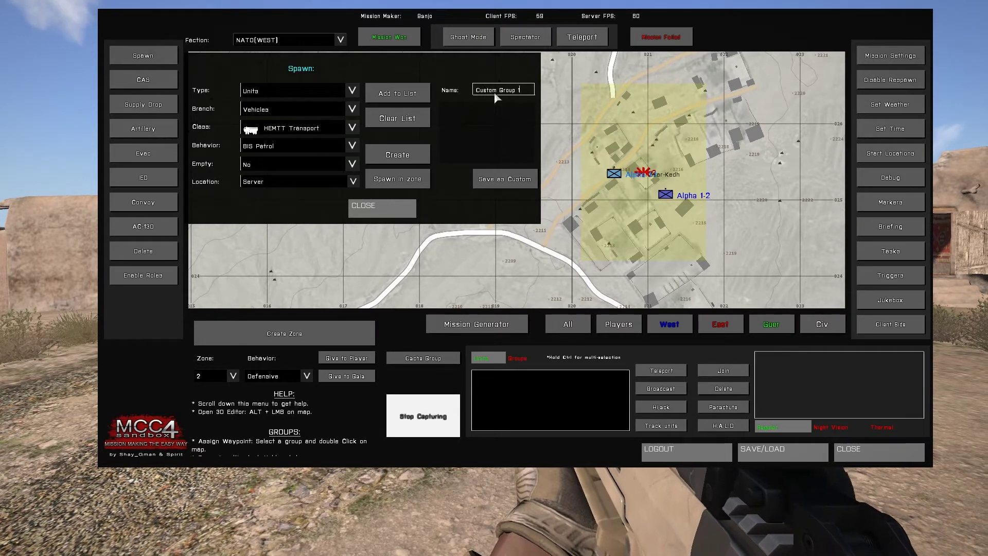
left_click(387, 96)
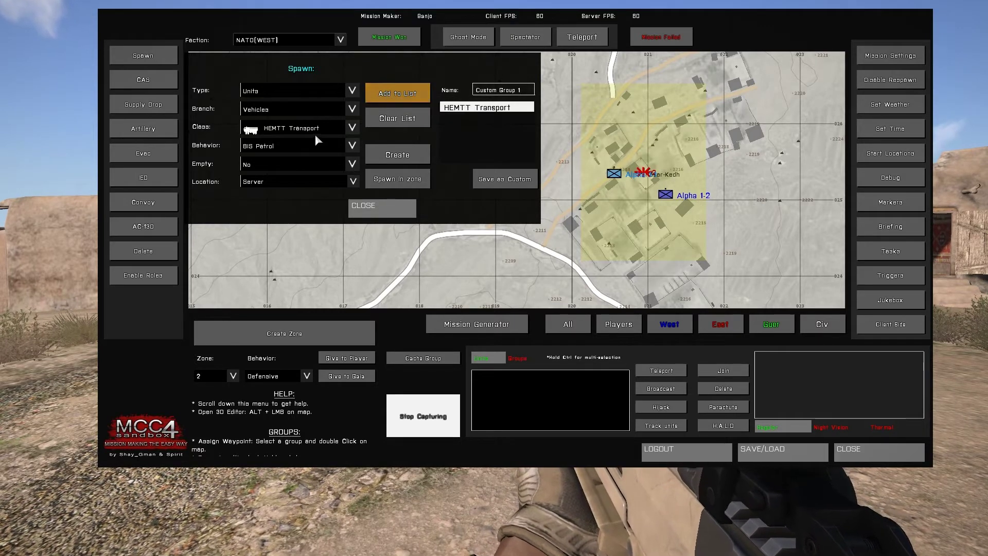
Step: Add a Hunter GMG and a UGV Stomper to the custom group's unit list
left_click(301, 130)
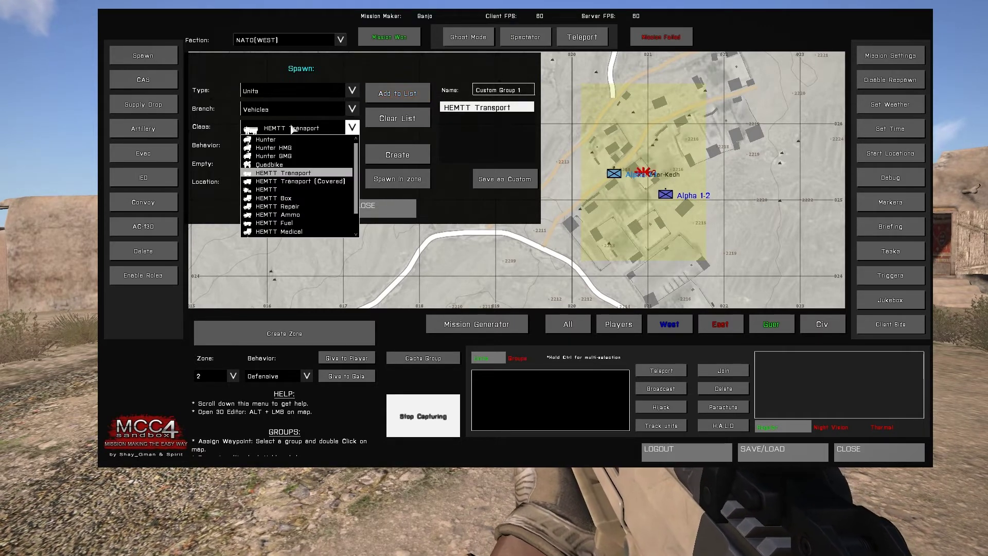
left_click(286, 156)
left_click(391, 94)
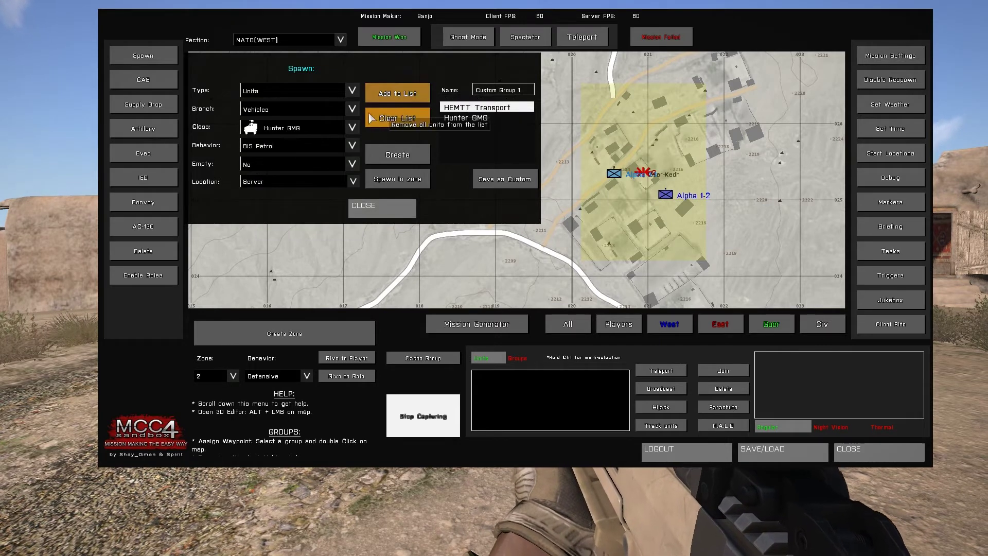
left_click(326, 127)
scroll(308, 203, "down", 1)
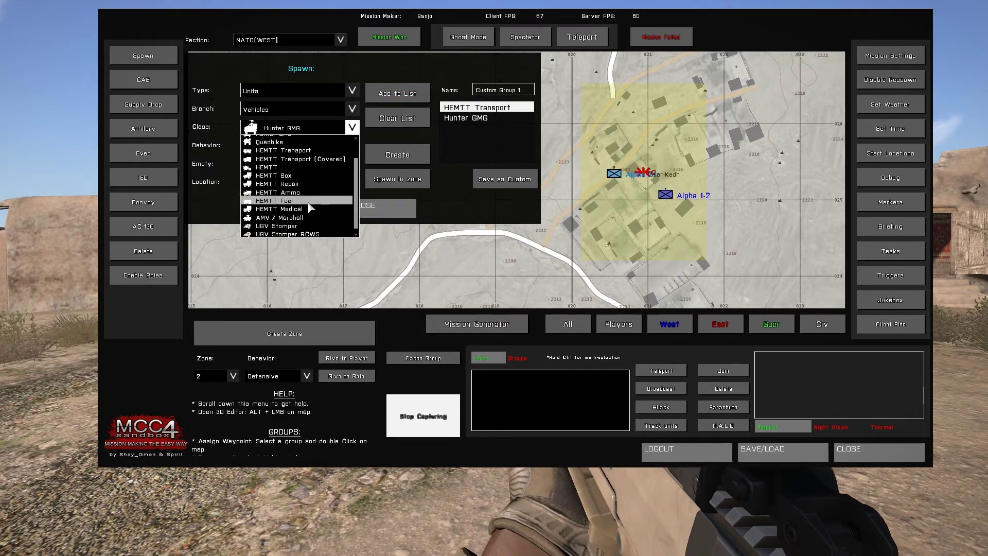
left_click(295, 227)
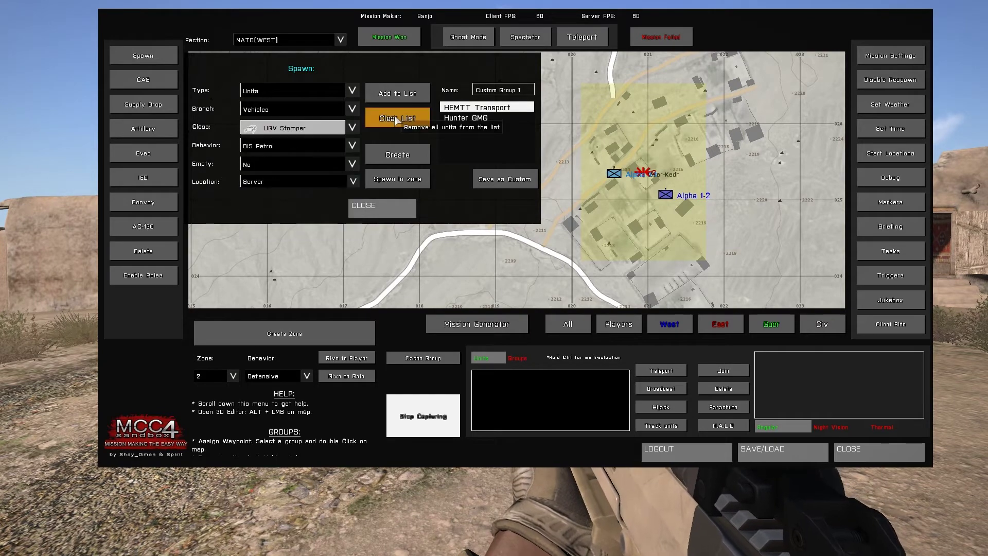
left_click(397, 94)
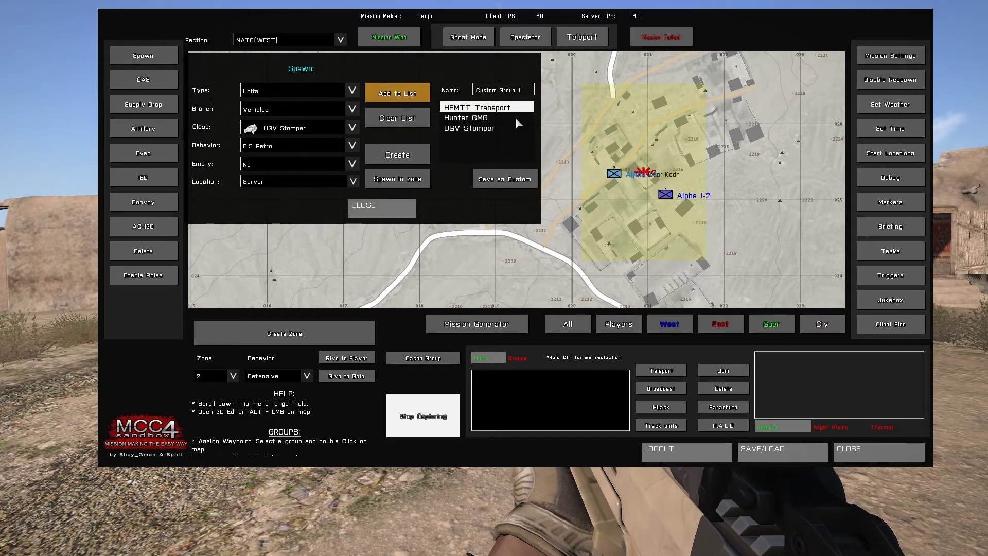
Step: Keep Empty at No and the type at Units, and save the listed vehicles as a custom group
left_click(300, 163)
left_click(282, 176)
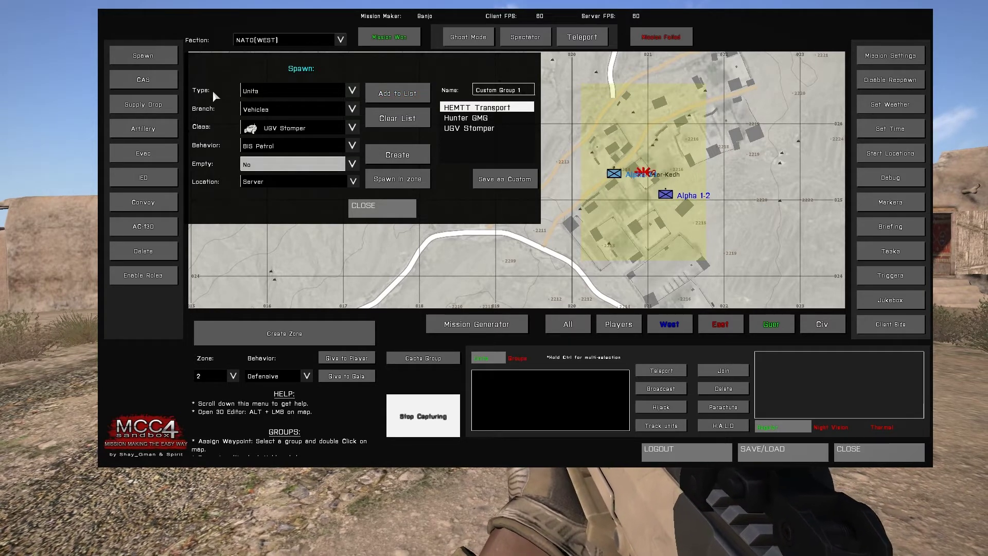
left_click(253, 91)
left_click(252, 102)
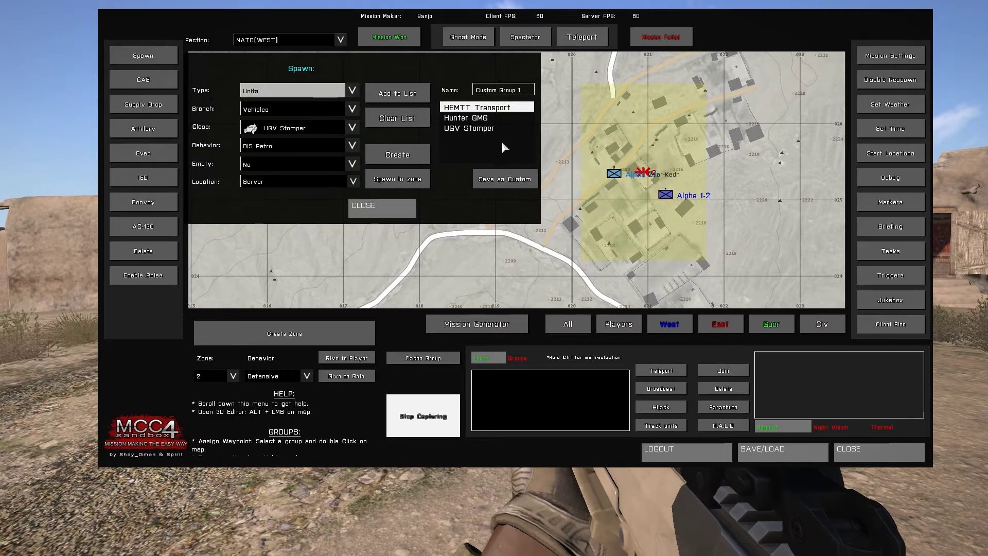
left_click(496, 181)
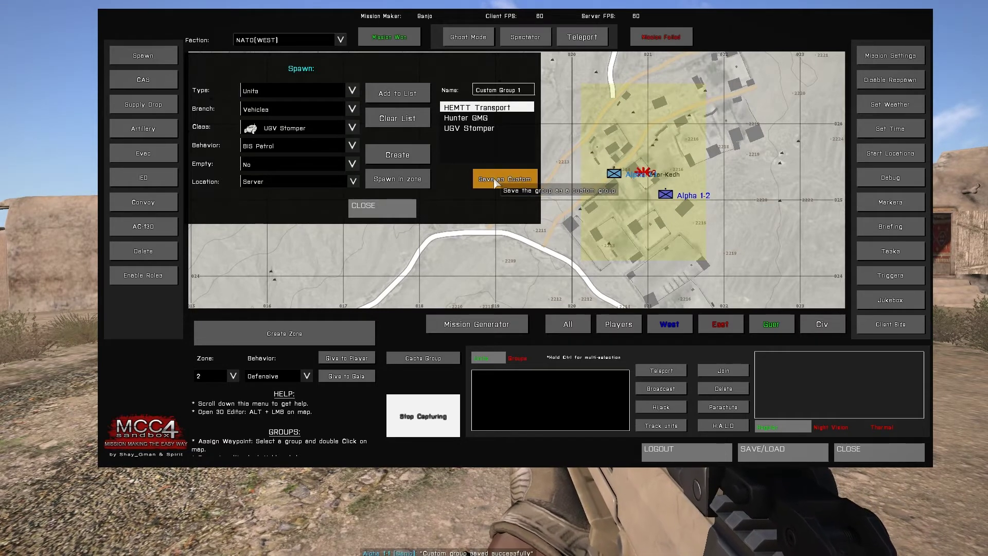
Step: Set the spawn type to Groups, the branch to Custom and the class to Custom Group 1
left_click(276, 91)
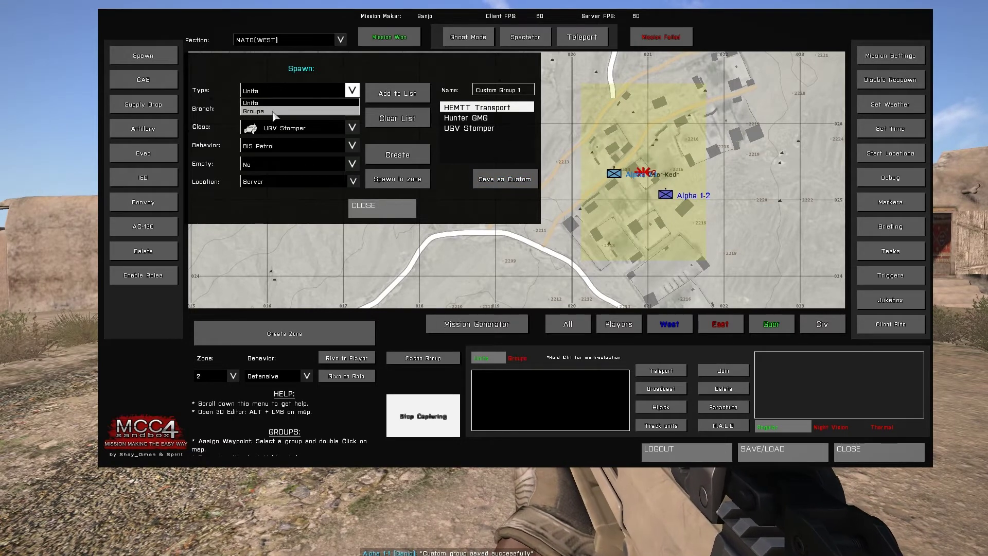
left_click(273, 109)
left_click(274, 107)
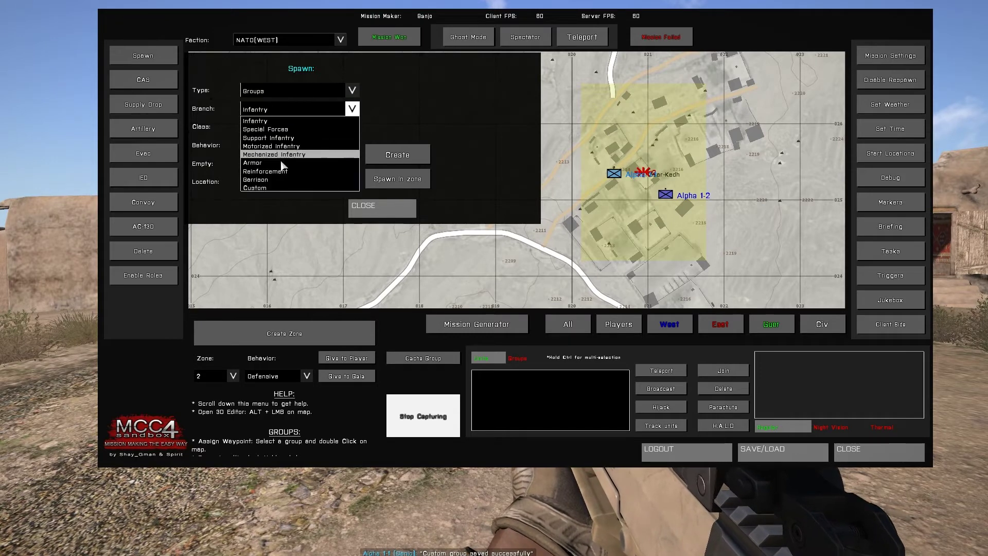
left_click(266, 185)
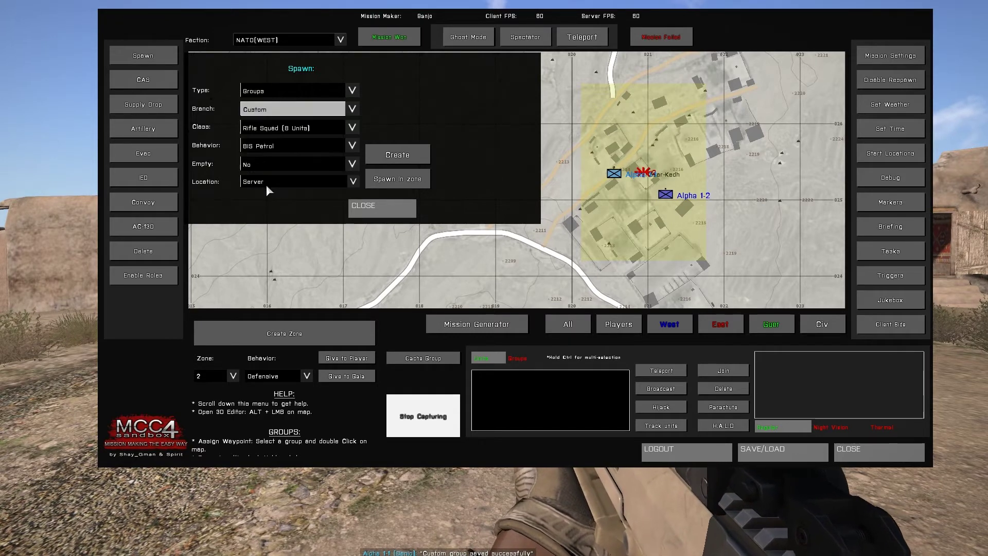
left_click(295, 128)
left_click(309, 140)
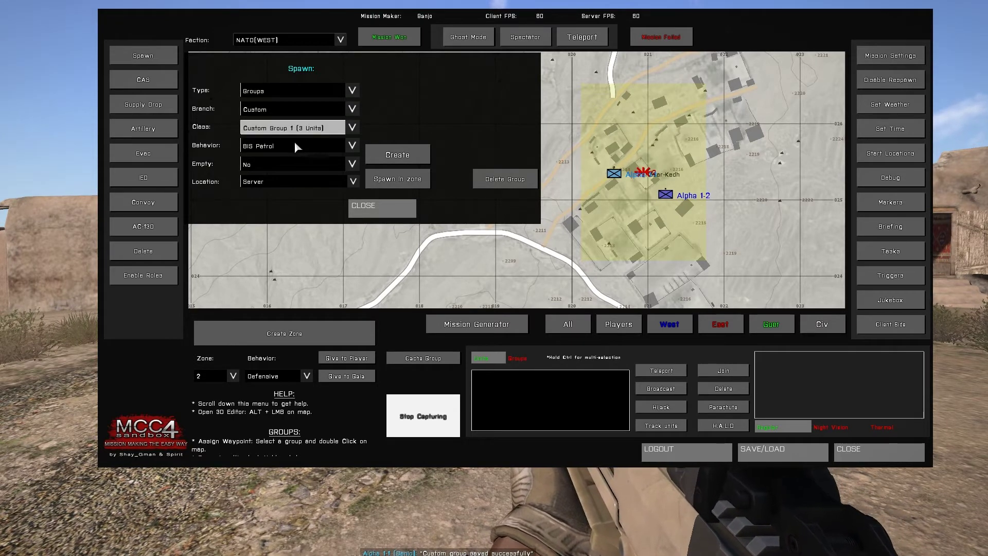
Step: Set the custom group's behavior to BIS Defence, spawn it at the zone's southeastern edge, and close the spawn settings
left_click(295, 143)
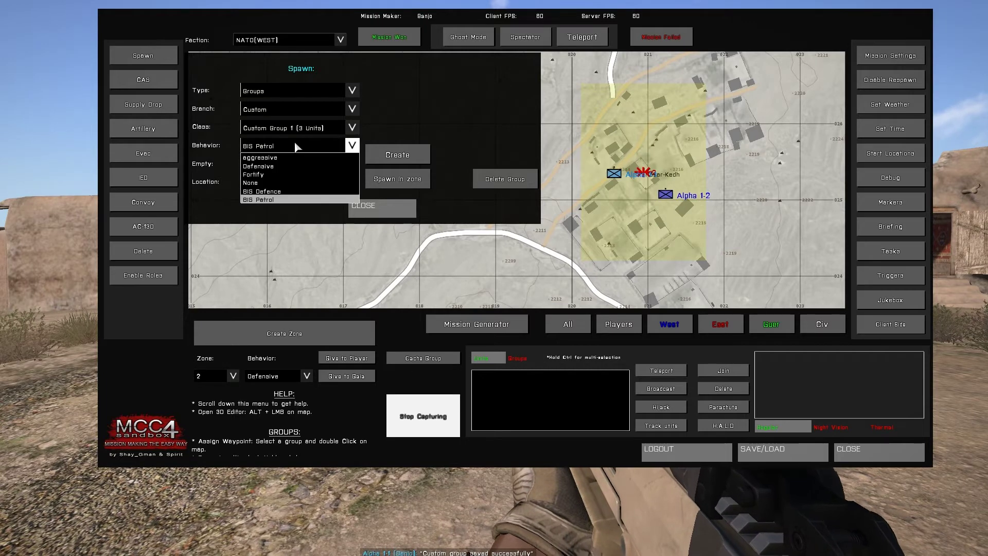
left_click(285, 190)
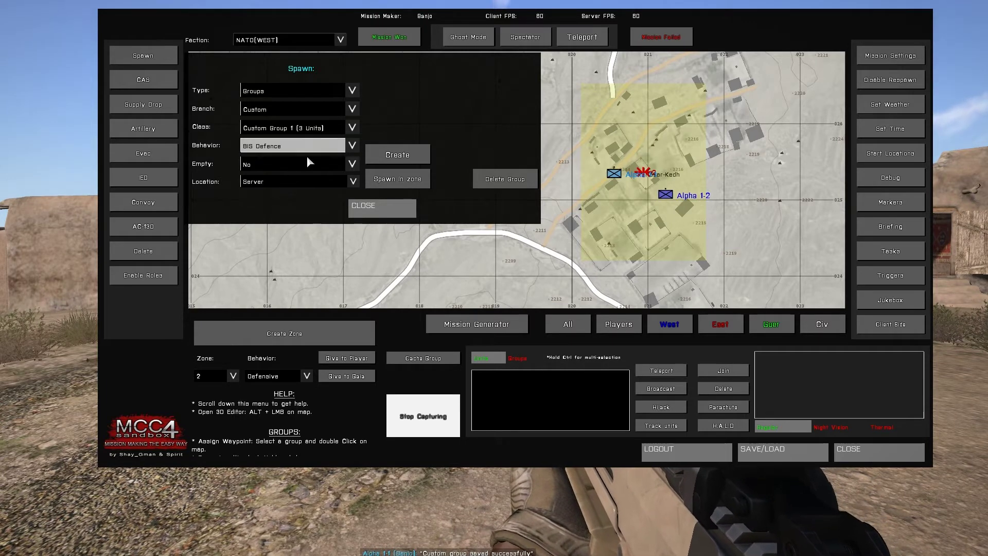
left_click(396, 156)
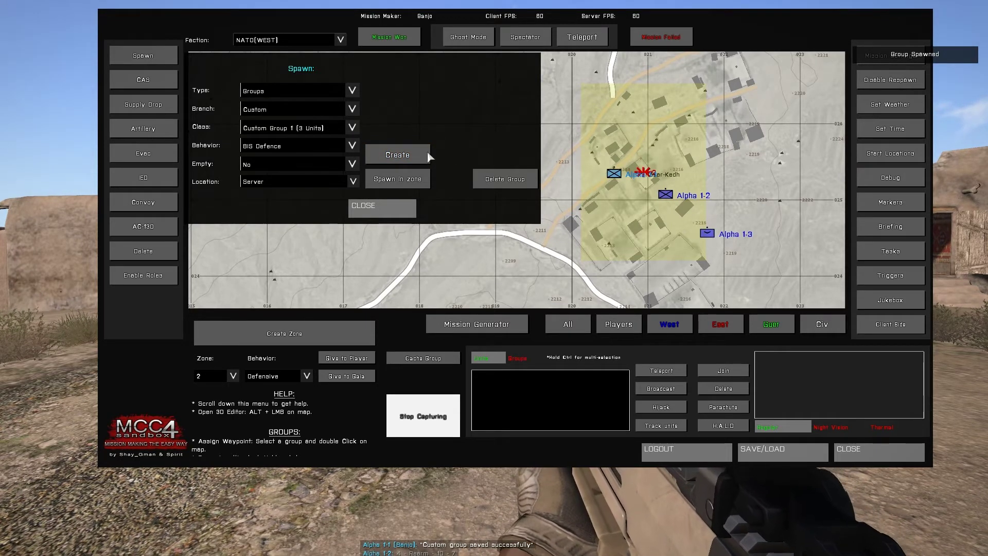
left_click(376, 206)
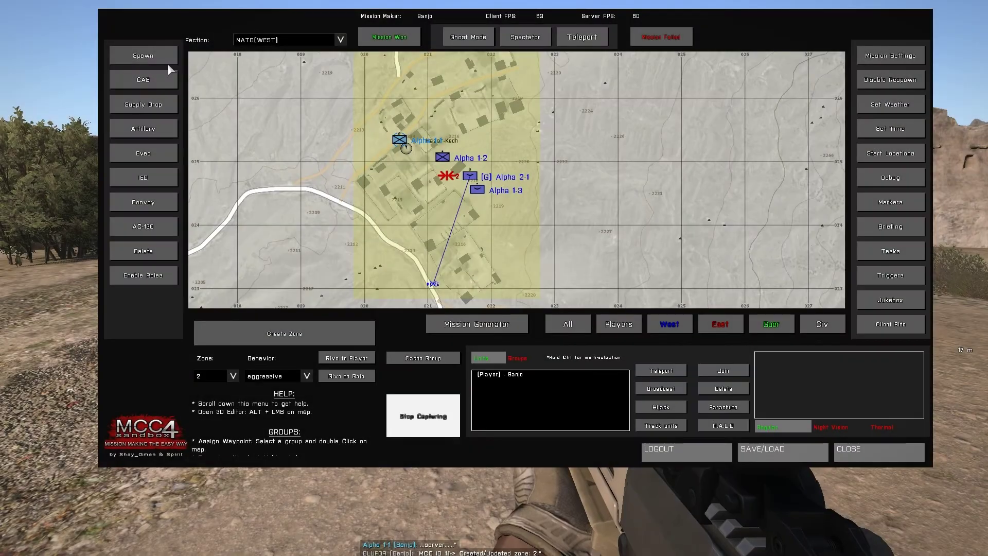
Step: Reopen the spawn settings and choose the Groups type with the Garrison branch
left_click(167, 62)
left_click(274, 91)
left_click(276, 106)
left_click(276, 106)
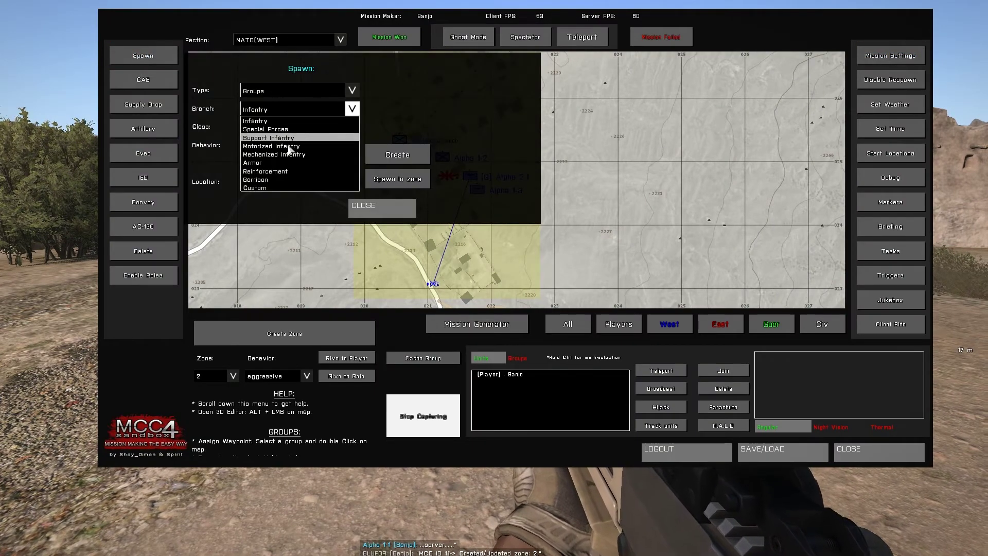
left_click(277, 180)
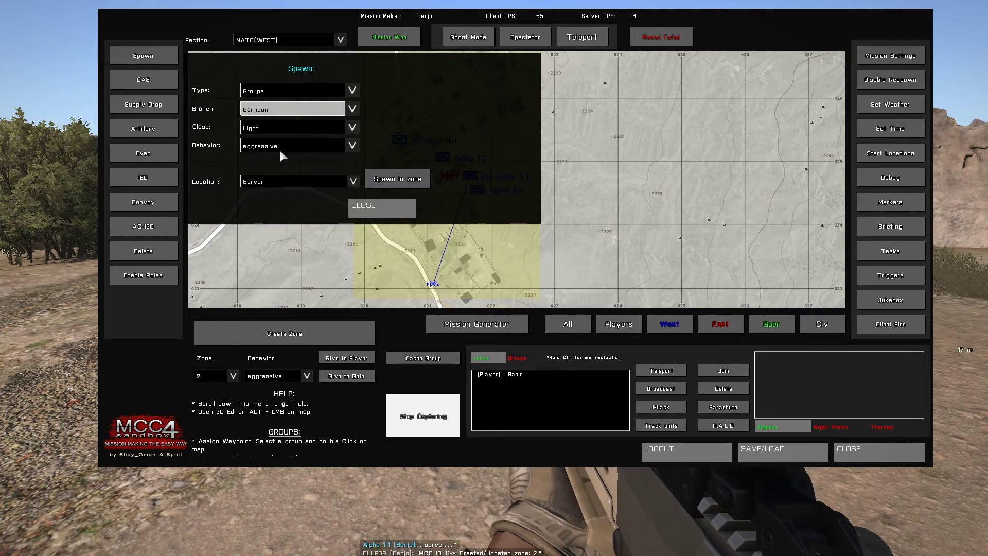
Step: Spawn a Light With Vehicles garrison with Defensive behavior in zone 2 and close the spawn settings
left_click(276, 129)
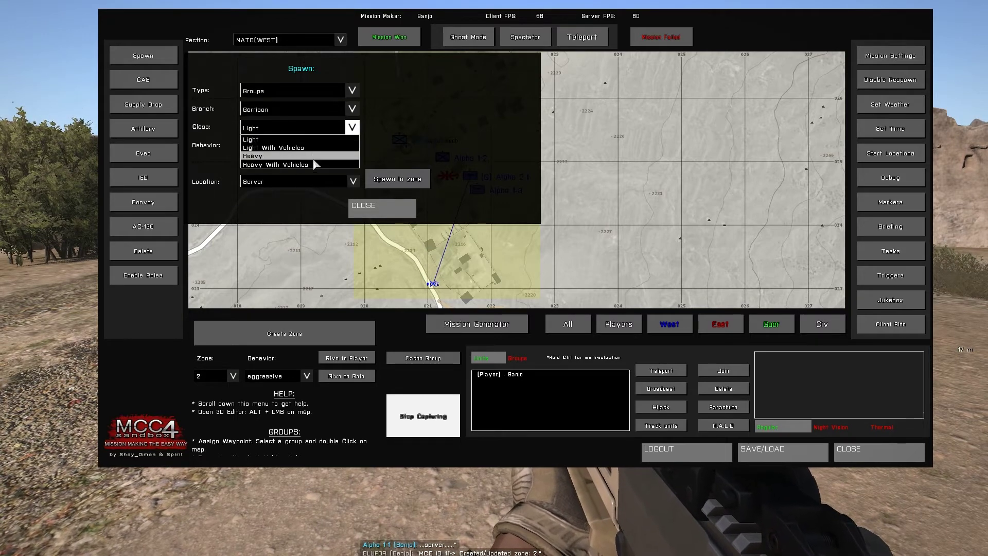
left_click(298, 147)
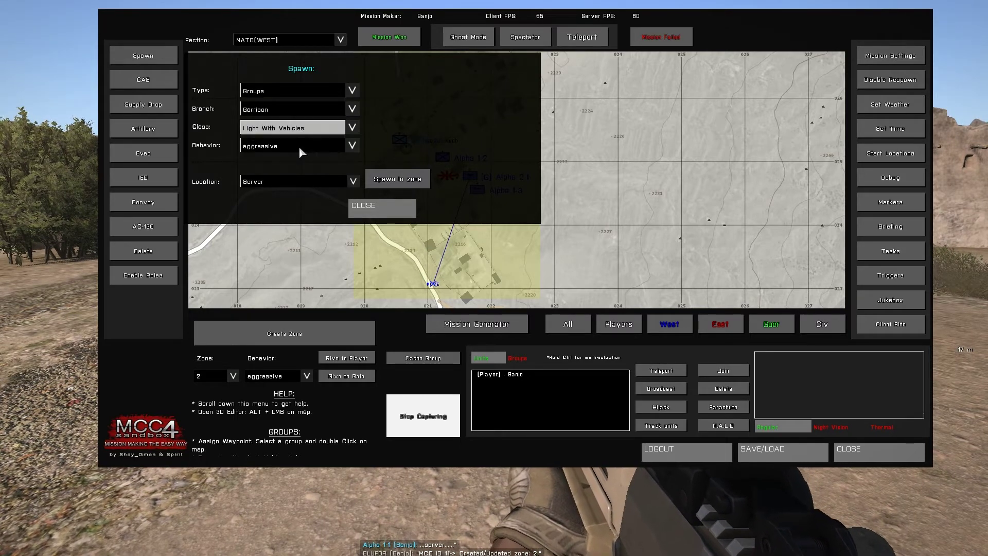
left_click(300, 148)
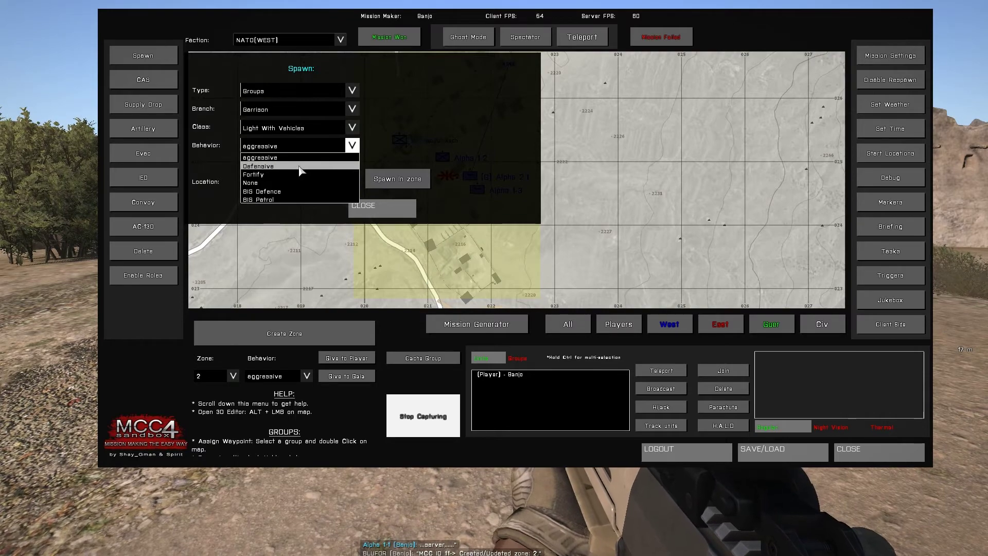
left_click(299, 166)
left_click(390, 188)
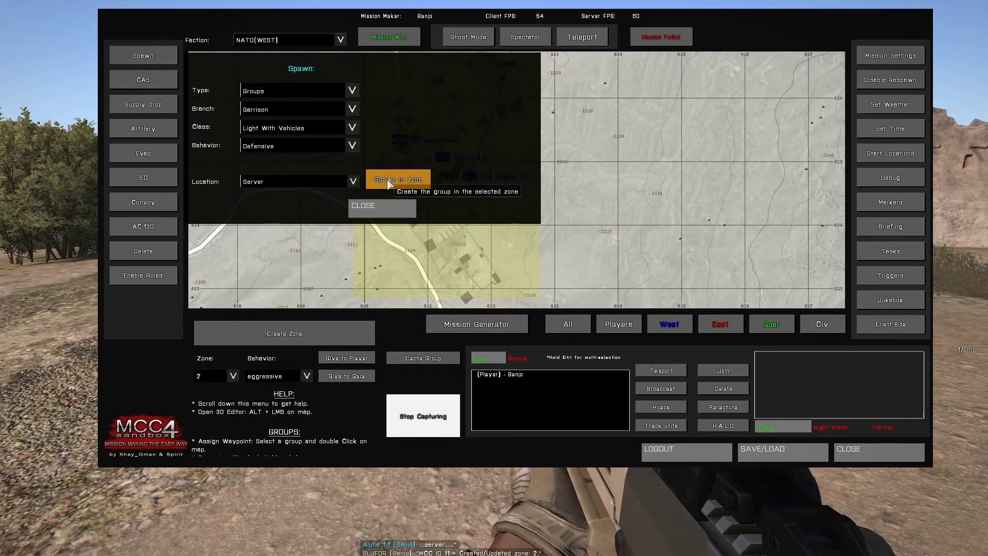
left_click(364, 214)
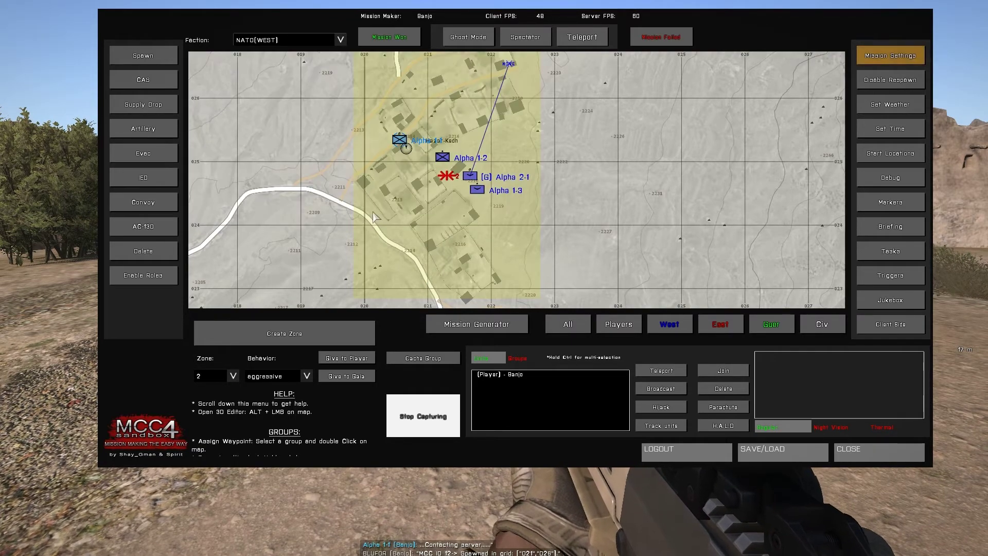
Step: Add a Move waypoint for Alpha 1-2 just east of the group, keeping formation, speed and behavior at UNCHANGED
scroll(542, 211, "down", 2)
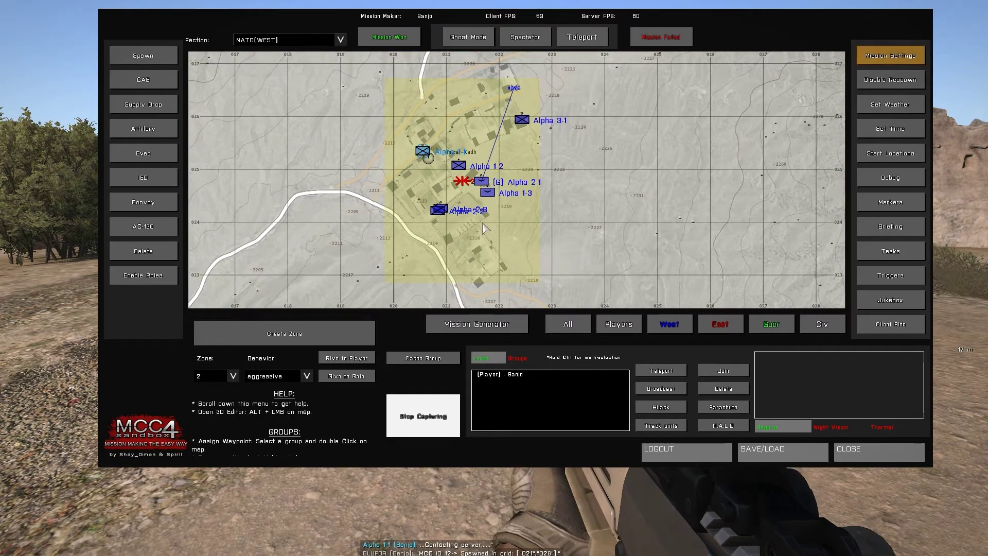
scroll(458, 210, "up", 2)
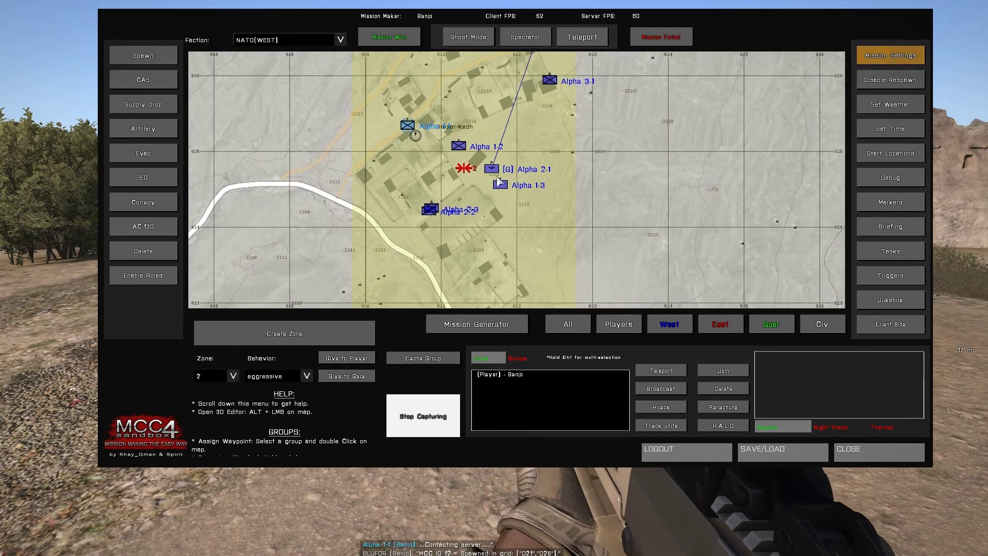
left_click(458, 146)
double_click(520, 137)
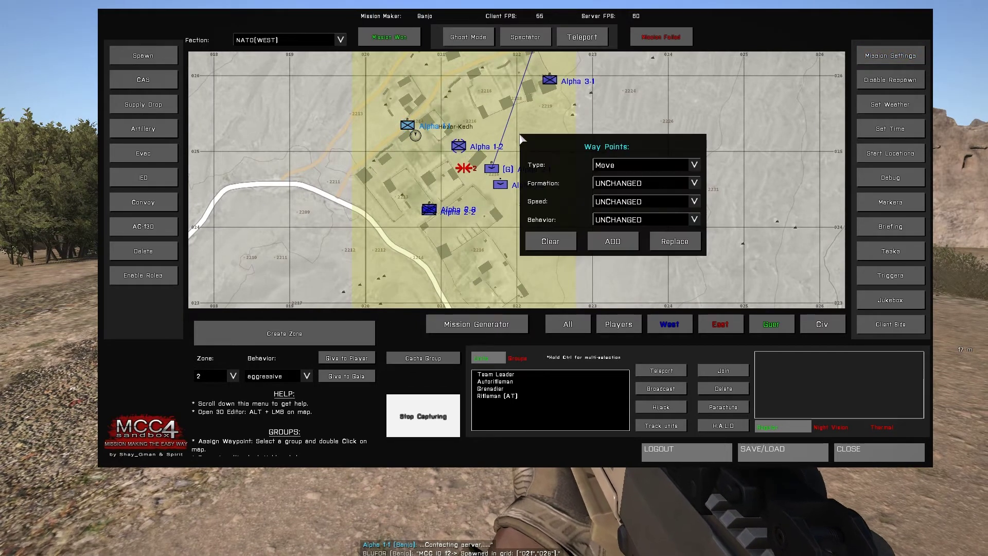
left_click(608, 184)
left_click(609, 194)
left_click(607, 201)
left_click(605, 213)
left_click(606, 221)
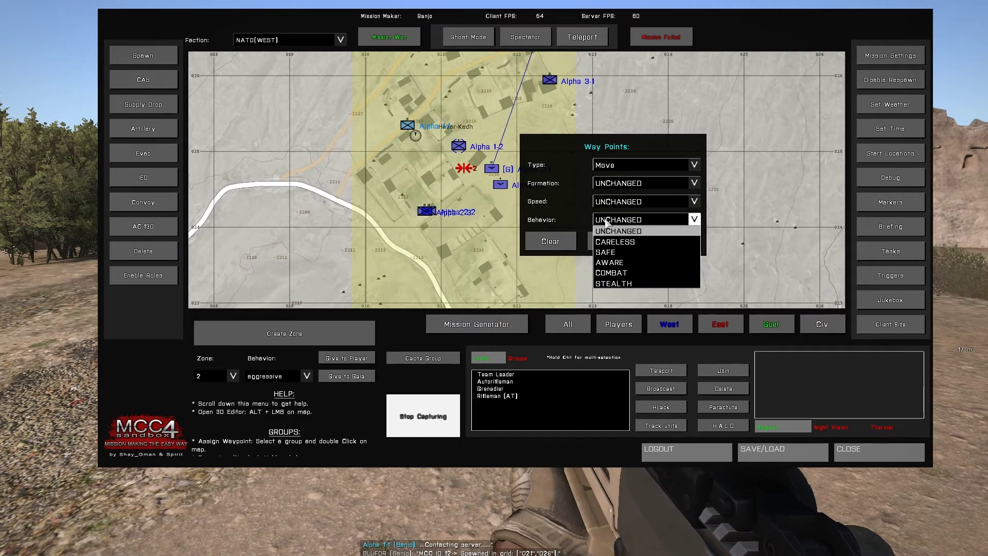
left_click(609, 228)
left_click(627, 249)
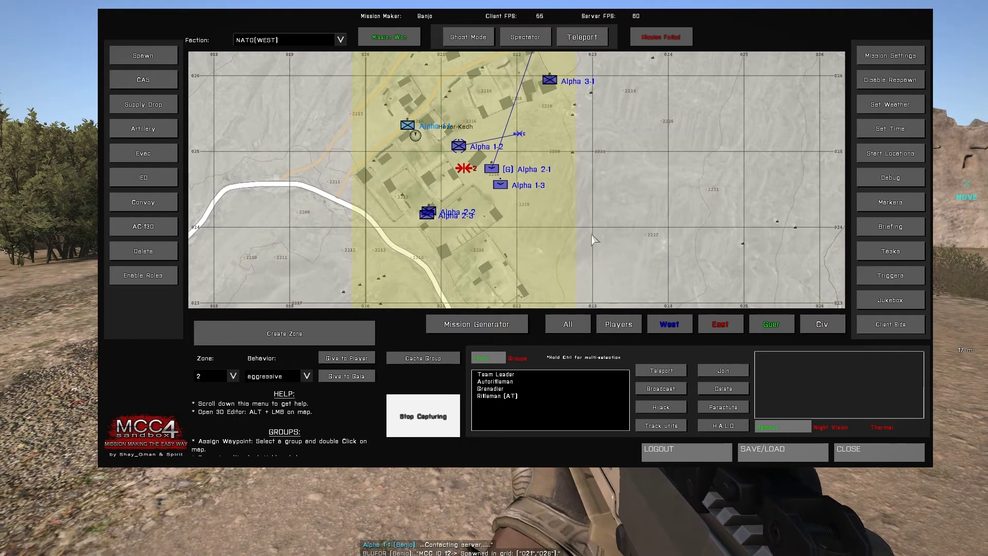
Step: Add a second Move waypoint for Alpha 1-2 southeast of the group, inside the zone
double_click(535, 214)
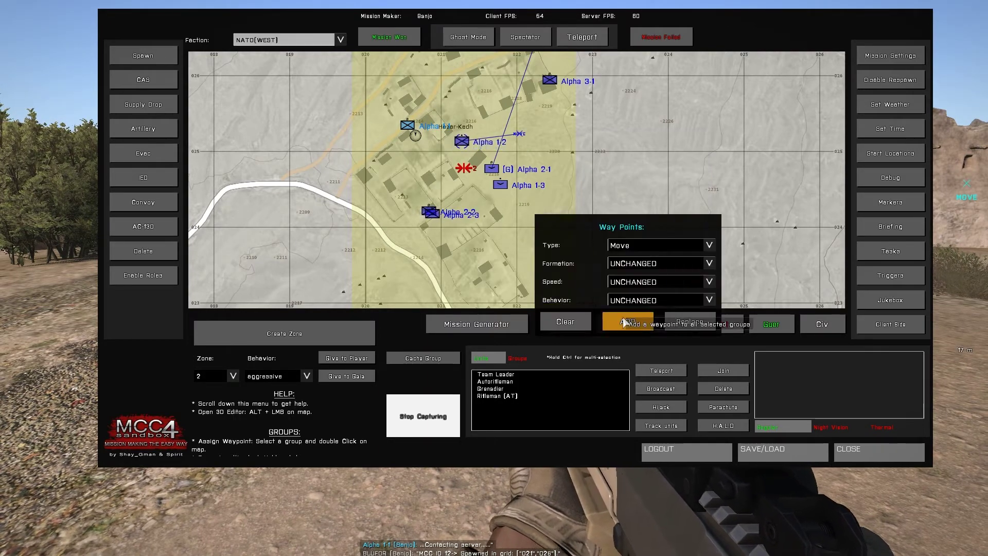
left_click(629, 321)
double_click(526, 118)
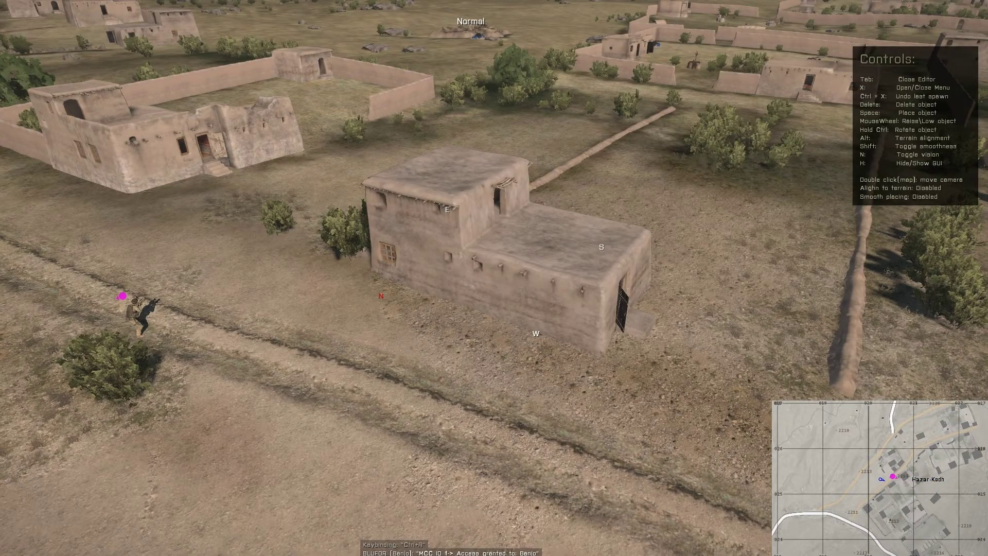
Step: Set up an empty Hunter in the 3D editor with faction NATO(WEST), type Vehicles and Empty set to Yes
key("s")
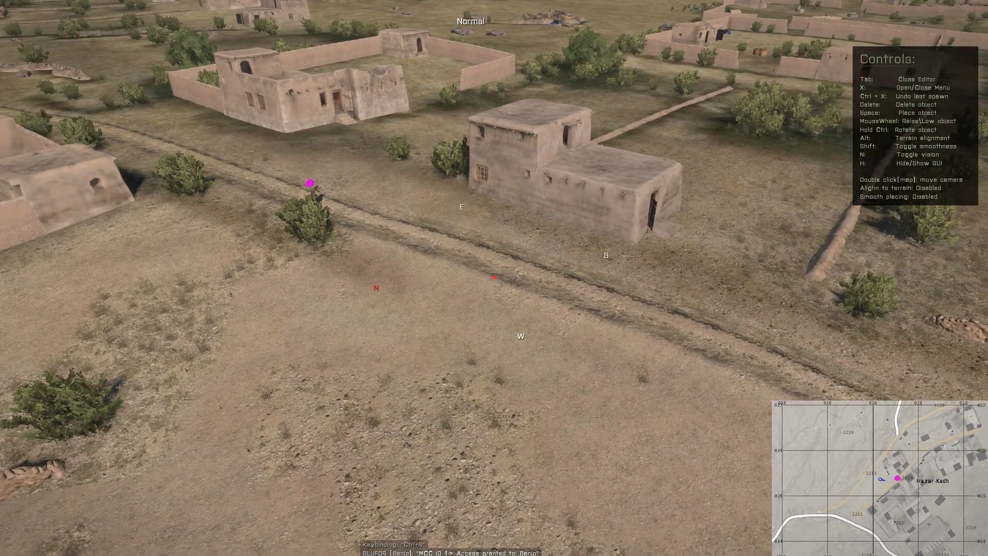
key("x")
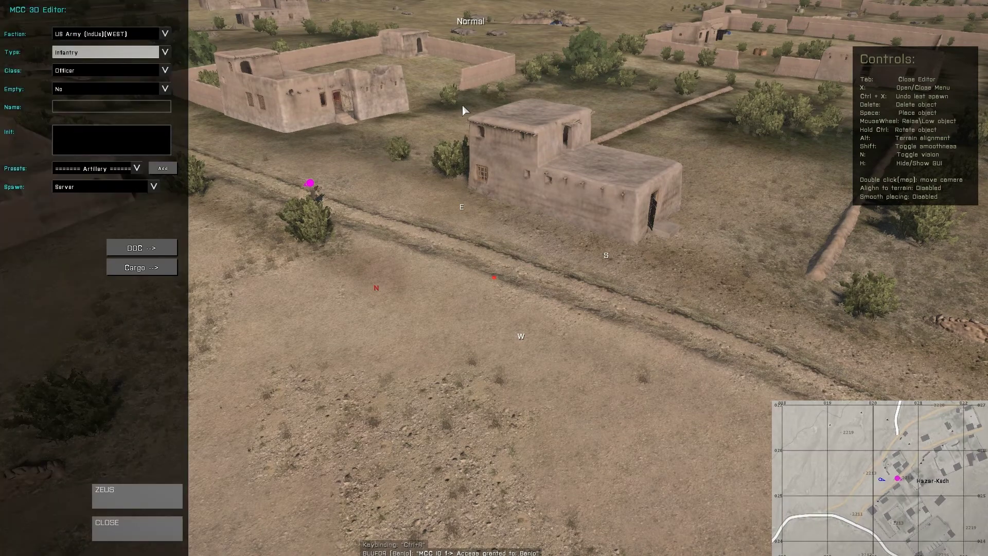
left_click(89, 35)
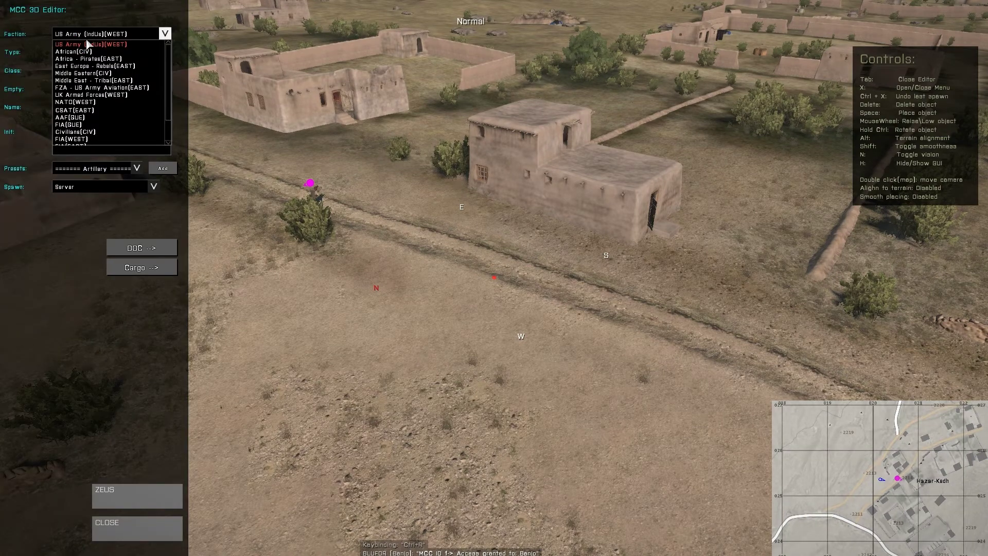
left_click(98, 101)
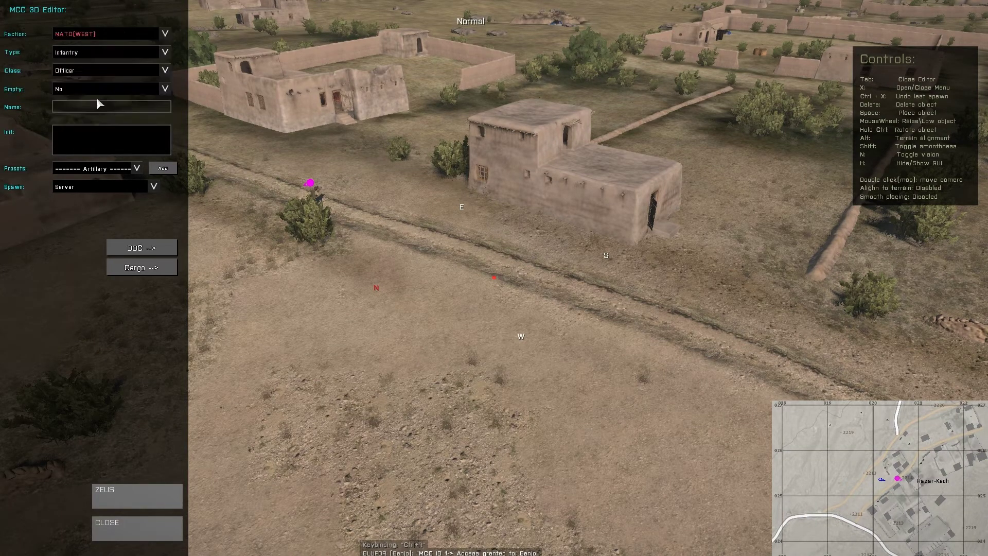
left_click(80, 57)
left_click(81, 58)
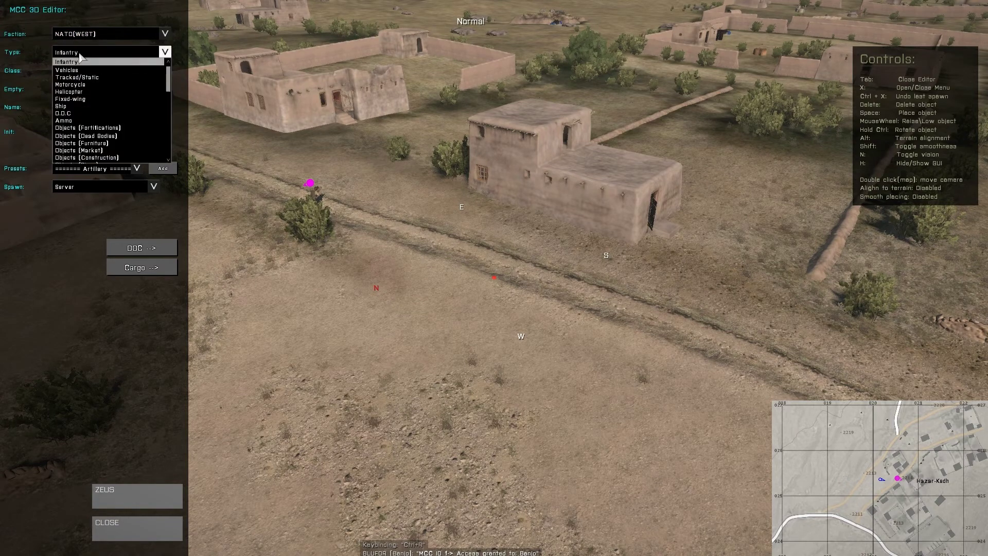
left_click(80, 69)
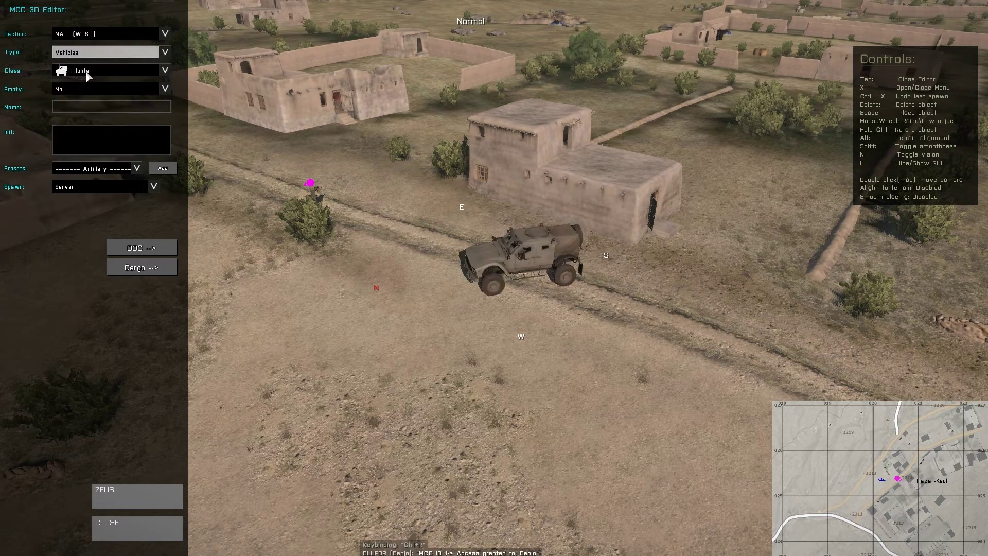
left_click(85, 84)
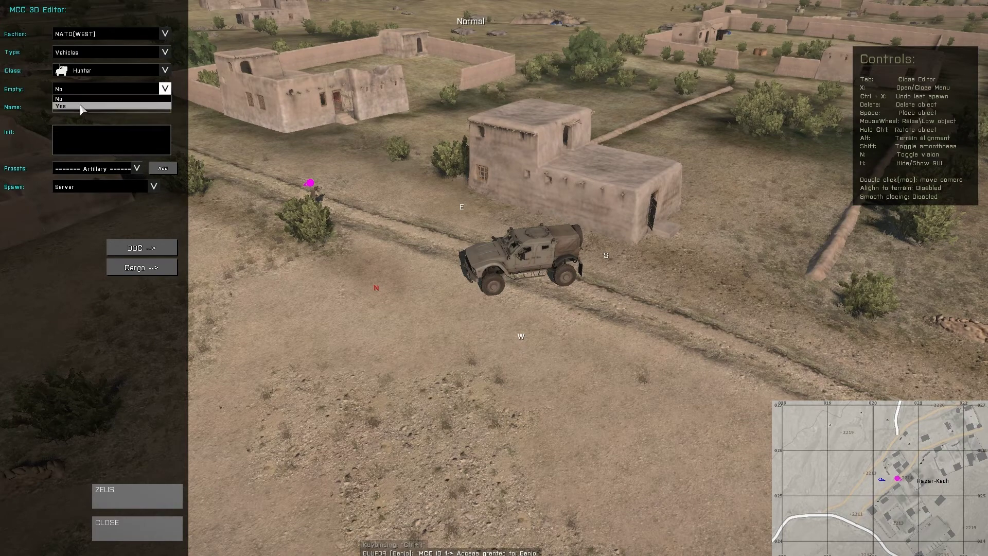
left_click(81, 108)
Step: Add the Virtual Ammobox System (VAS) preset to the Hunter's init field
left_click(115, 167)
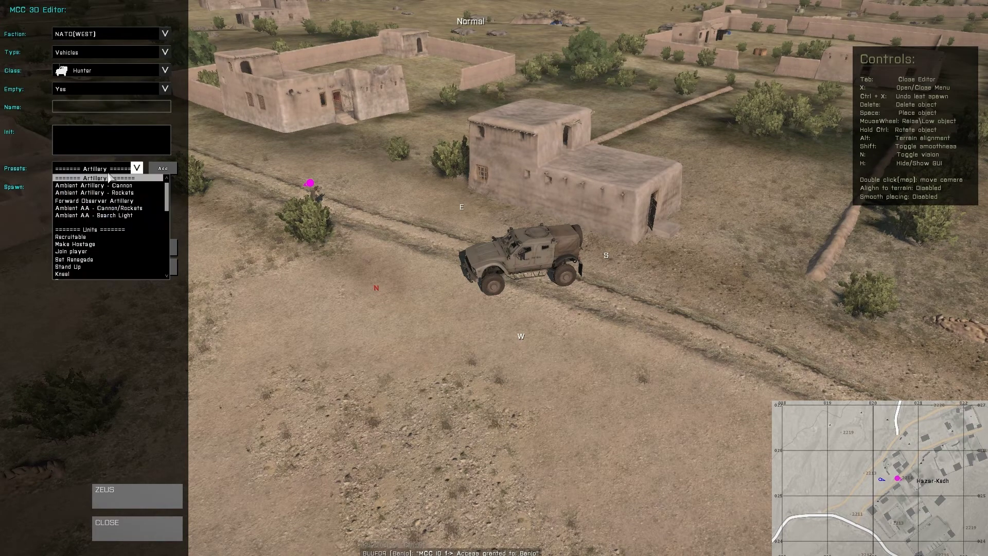
scroll(87, 238, "down", 10)
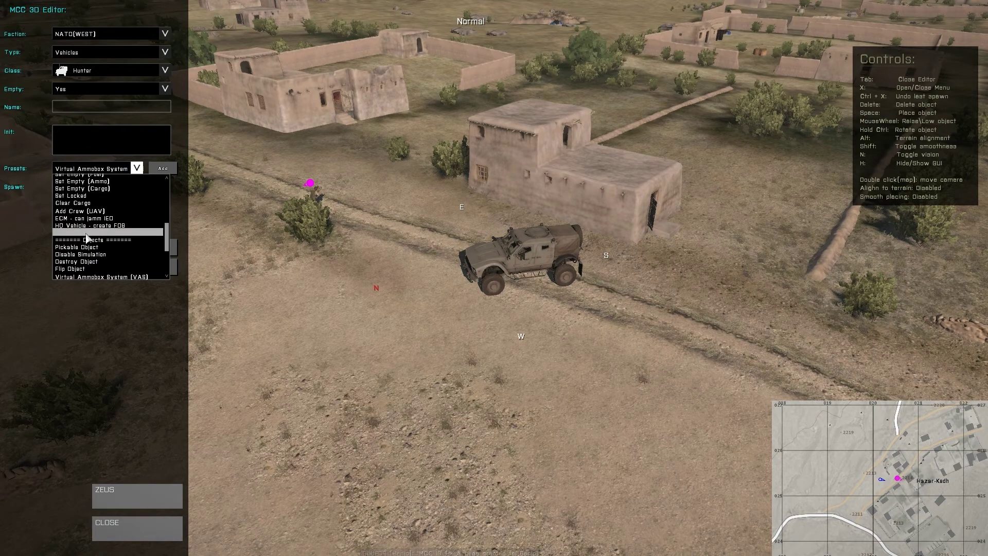
left_click(90, 277)
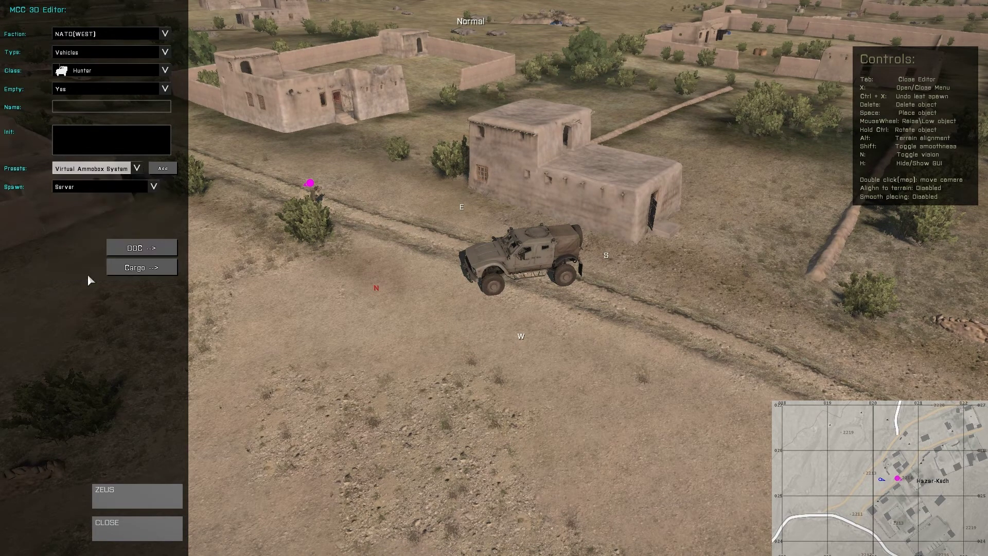
left_click(163, 168)
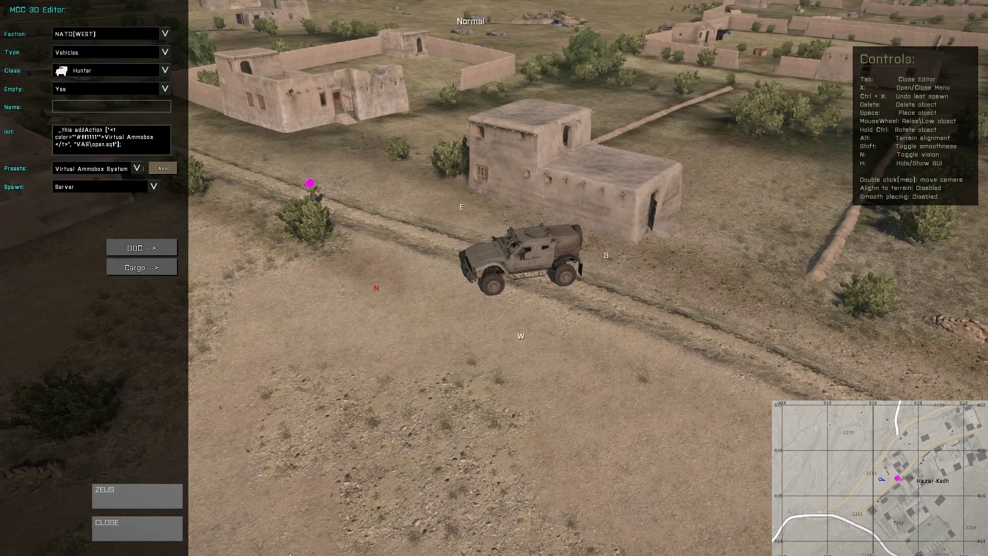
Step: Rotate the Hunter, raise it above the ground and place it on the flat roof of the house beside the dirt track
left_click(135, 521)
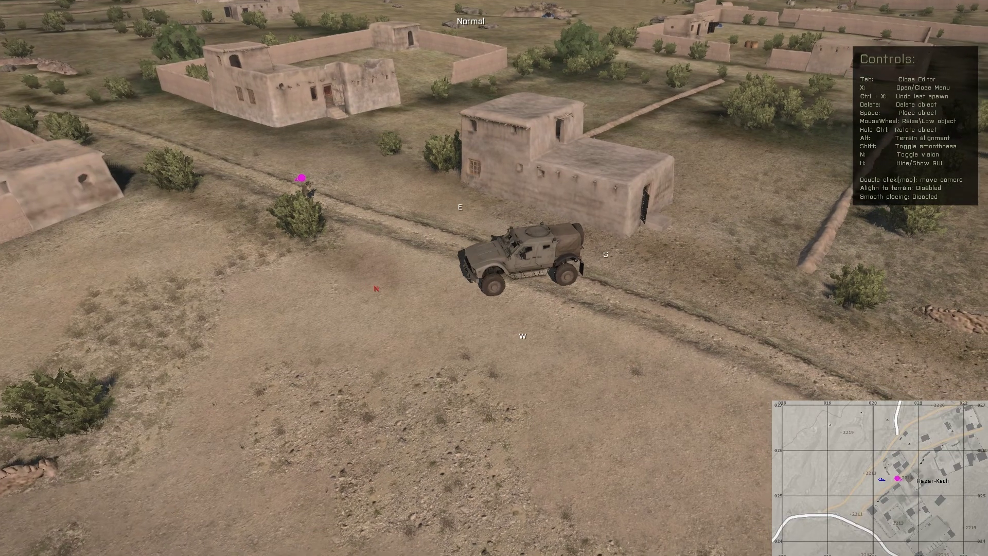
key("ctrl")
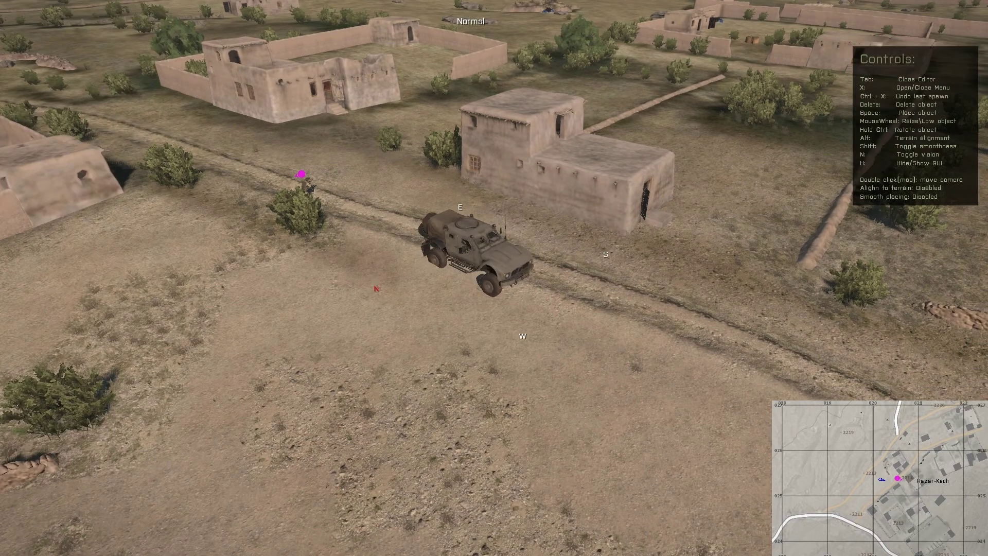
key("s")
key("w")
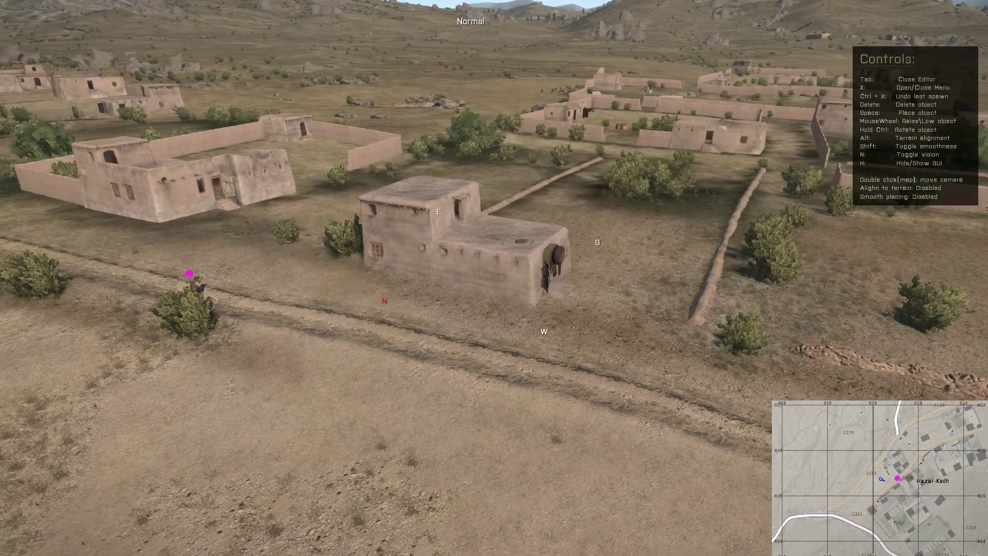
scroll(522, 250, "up", 2)
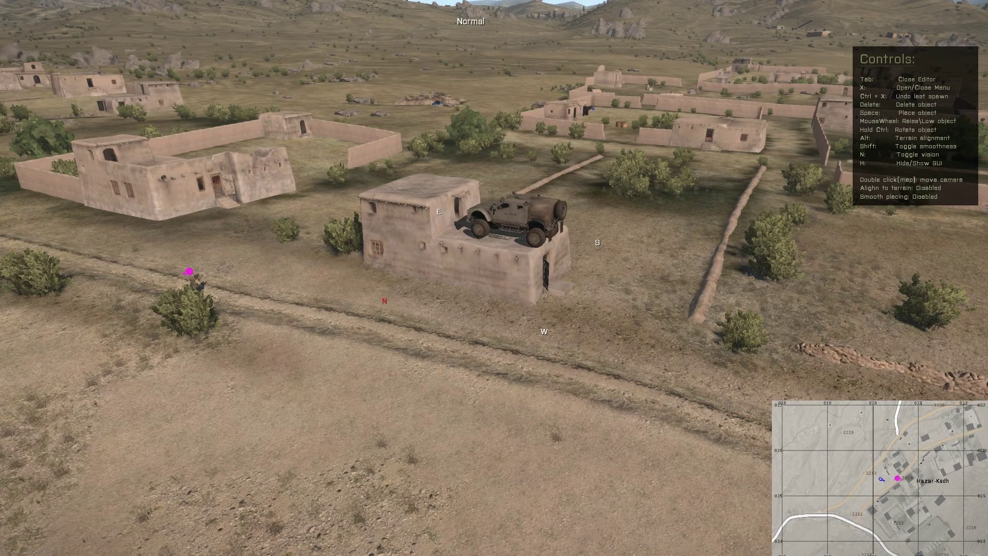
key("space")
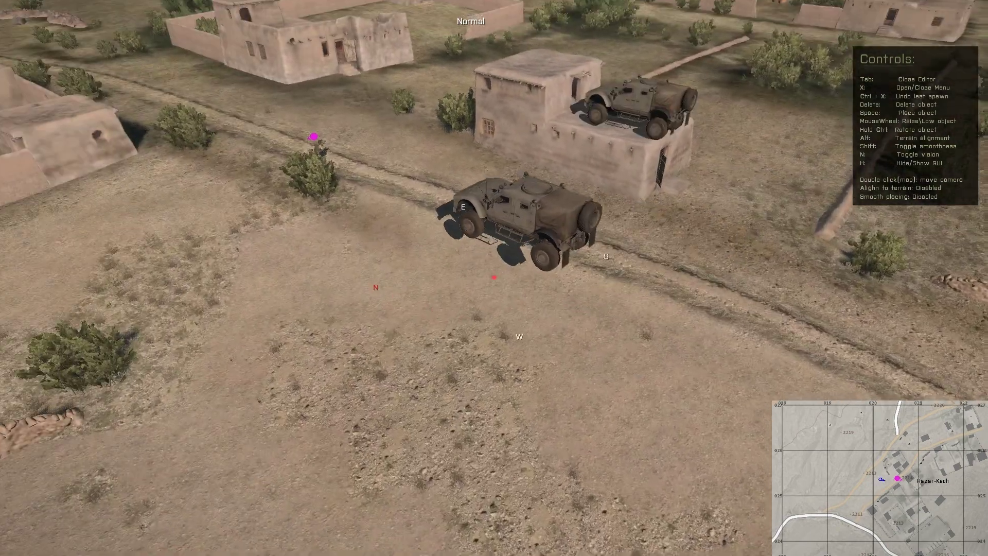
Step: Lower the next Hunter preview to about ground level on the open ground across the track from the house
scroll(493, 278, "down", 4)
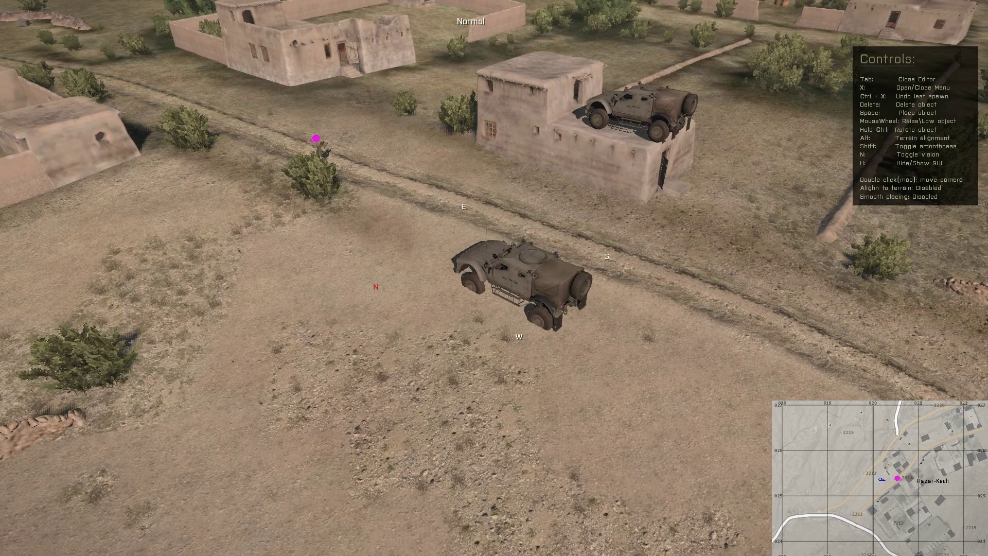
scroll(494, 278, "up", 1)
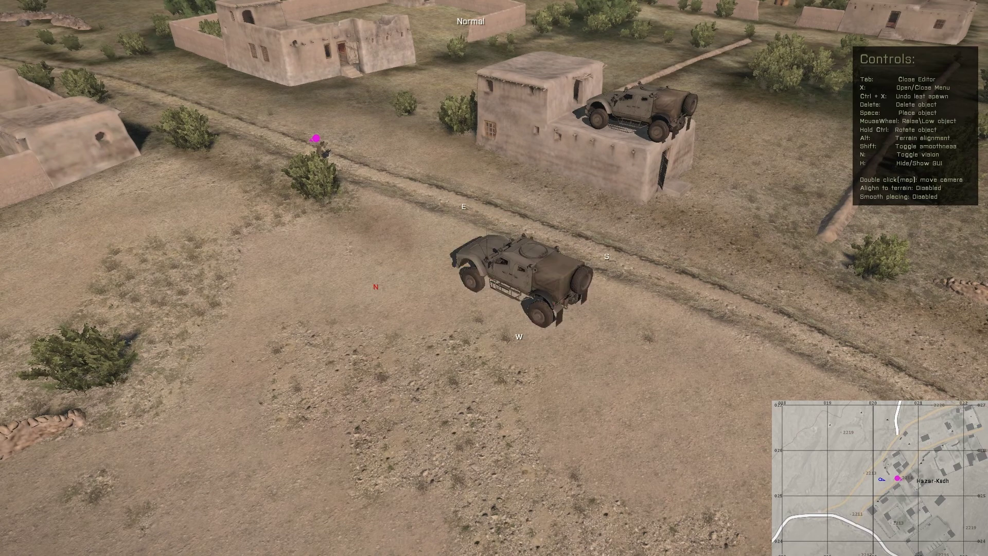
key("s")
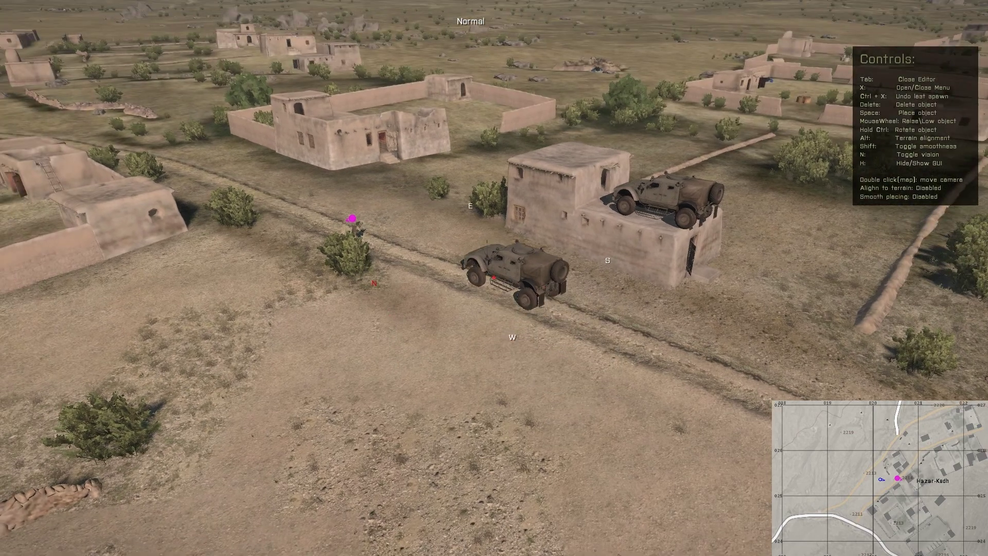